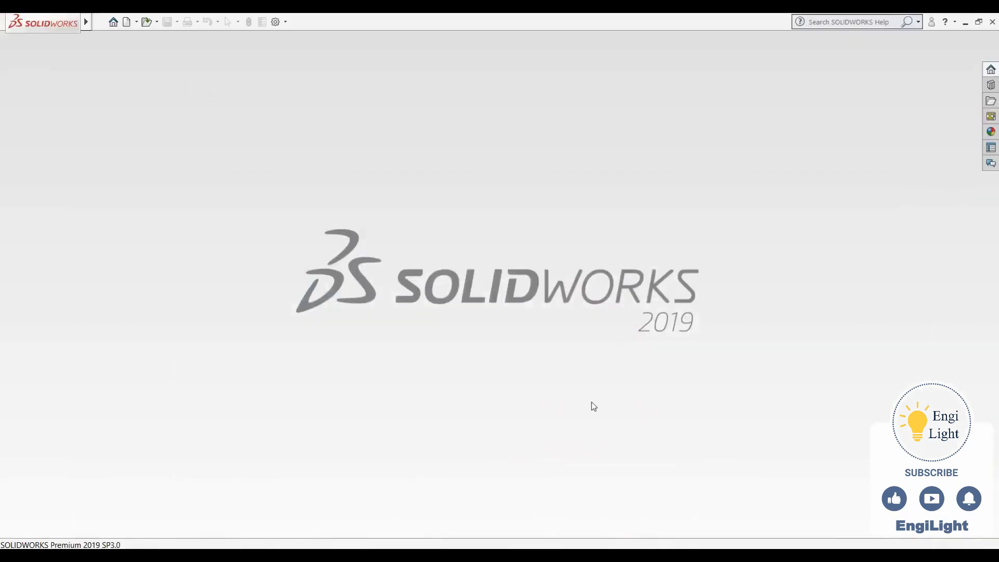
# Create a new part in IPS units and start a sketch on the Front Plane
pyautogui.hotkey('ctrl', 'n')
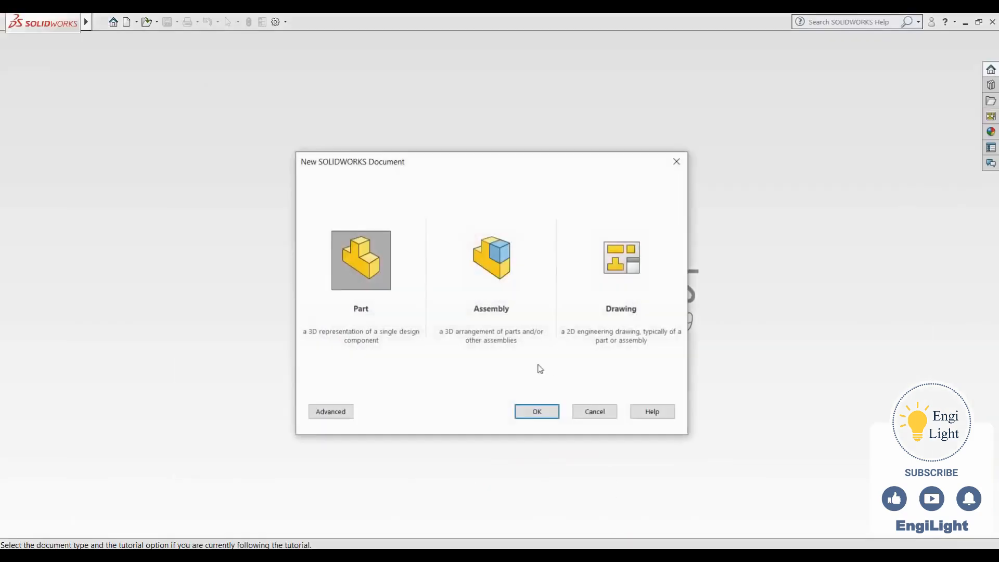
pyautogui.click(528, 411)
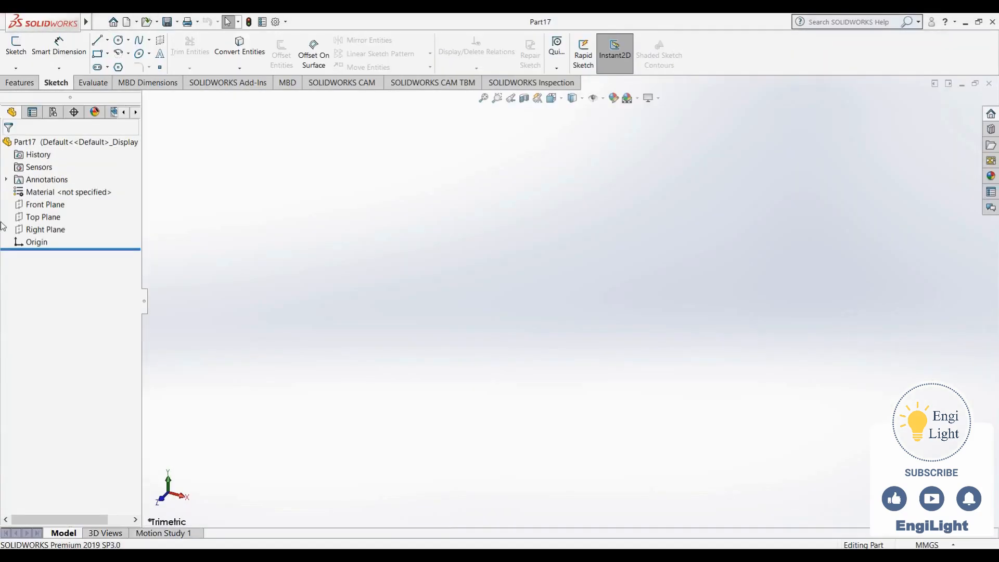
pyautogui.click(36, 208)
pyautogui.click(46, 192)
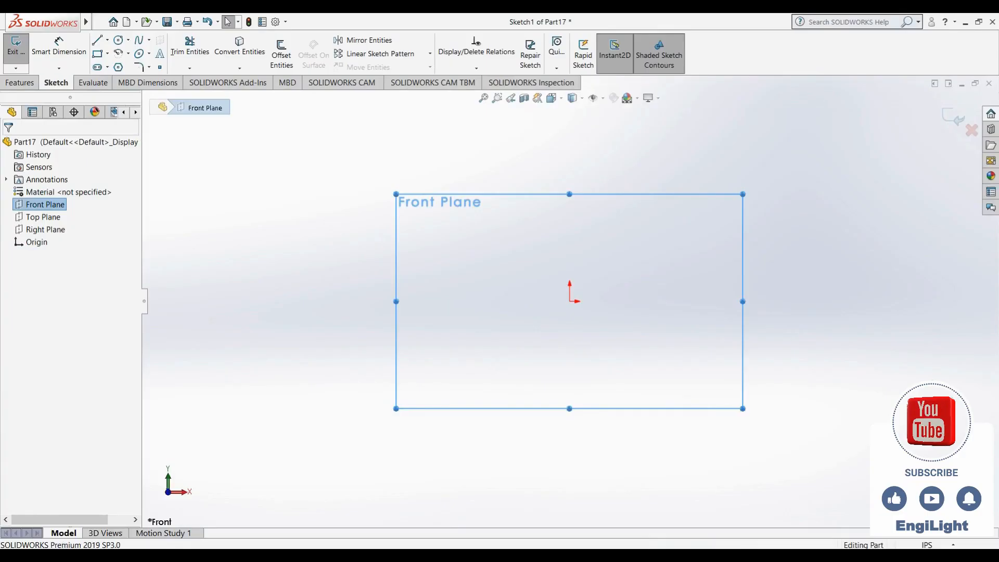
pyautogui.click(599, 556)
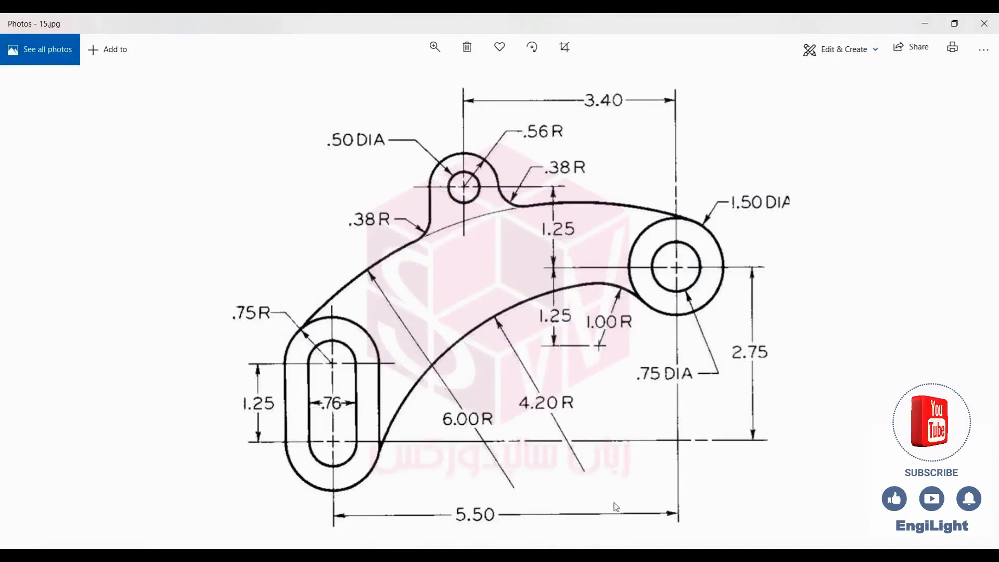
pyautogui.click(572, 556)
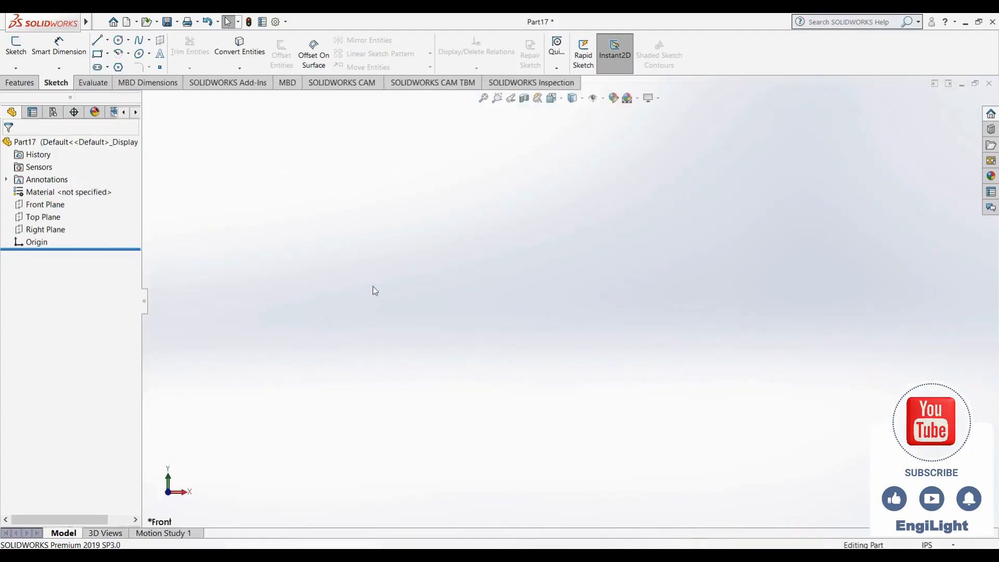
pyautogui.click(41, 205)
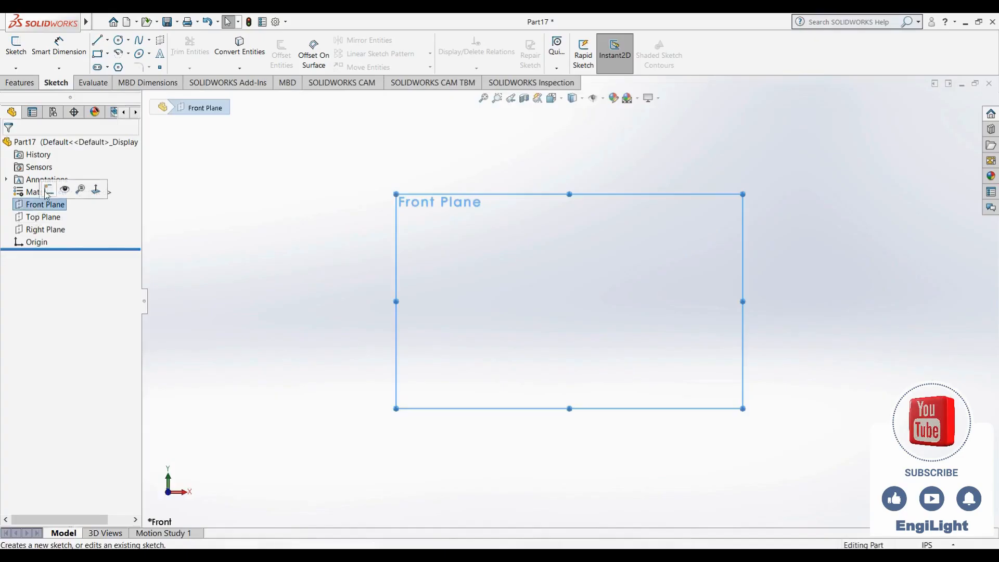
pyautogui.click(58, 188)
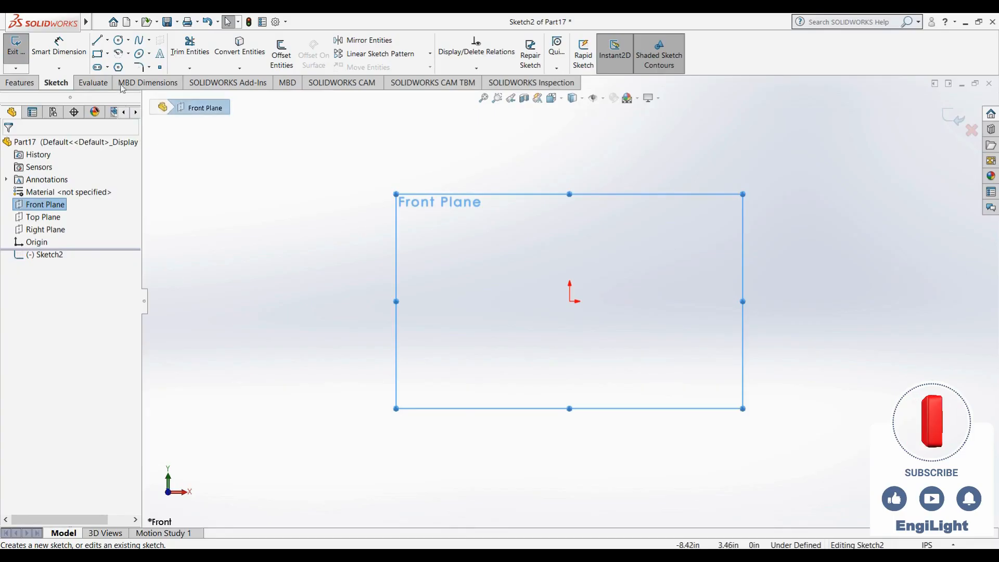
# Draw two concentric circles centred on the origin, about 1.3 in and 3.4 in in diameter
pyautogui.click(119, 40)
pyautogui.moveTo(569, 301); pyautogui.dragTo(537, 364)
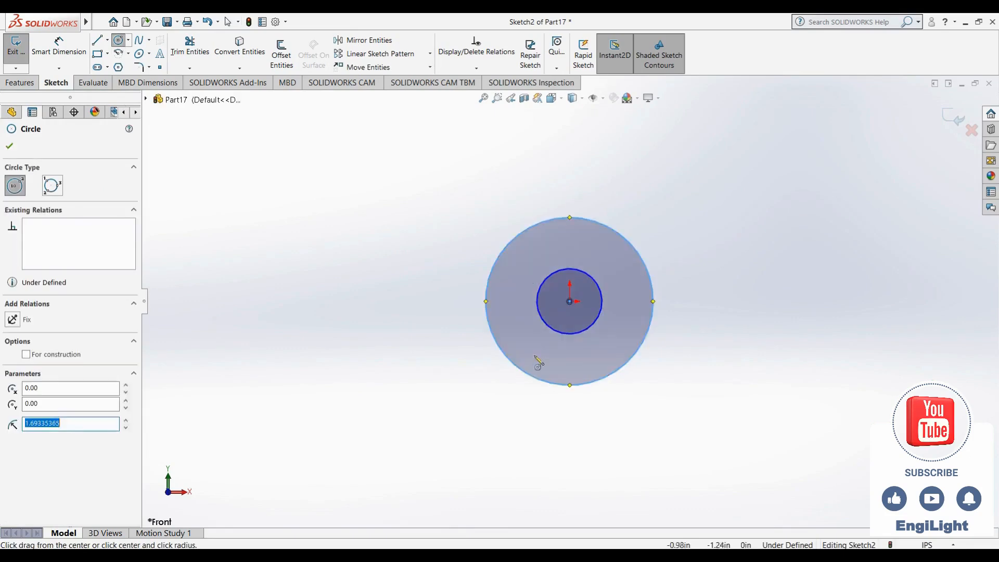
pyautogui.press('Escape')
# Check the reference drawing and dimension the inner circle at the origin to a 0.75 in diameter
pyautogui.click(627, 555)
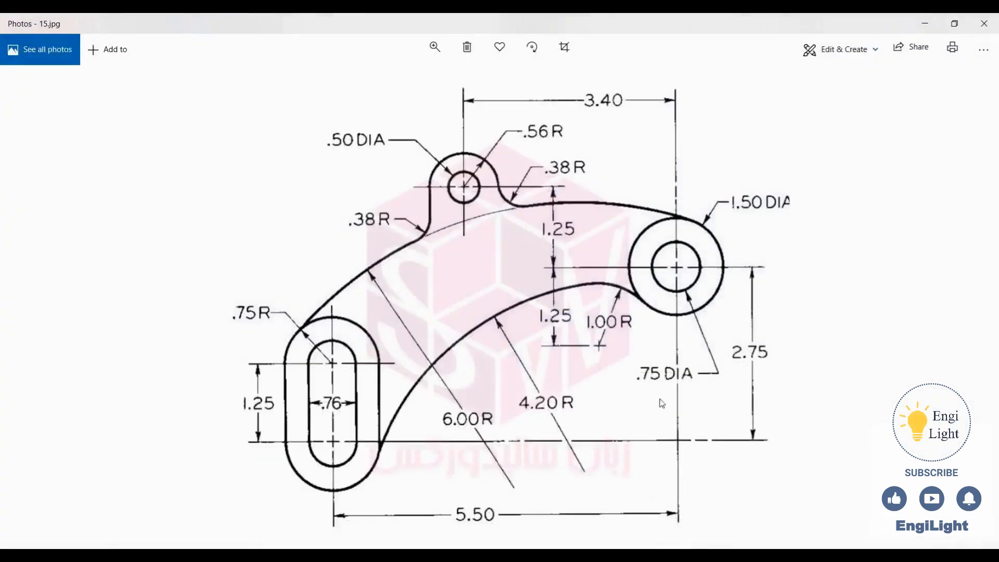
pyautogui.click(627, 555)
pyautogui.moveTo(633, 446); pyautogui.dragTo(634, 401, button='right')
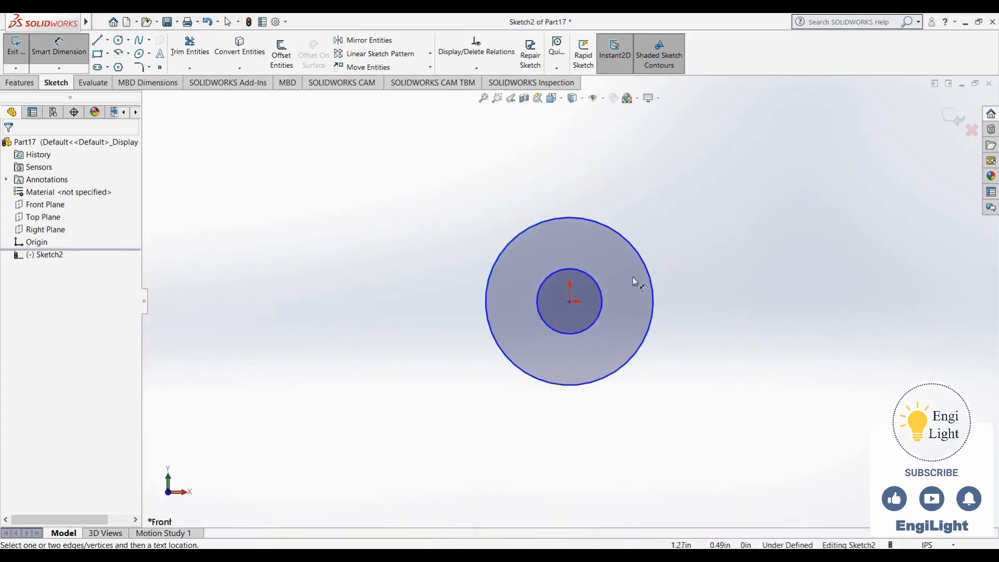
pyautogui.click(602, 303)
pyautogui.click(728, 318)
pyautogui.write('.75')
pyautogui.press('Return')
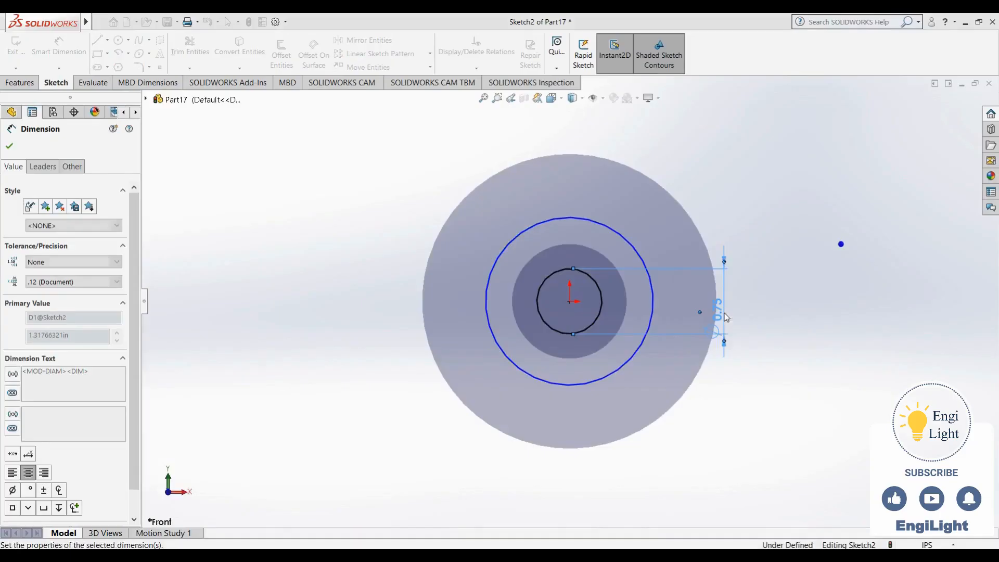
# Dimension the outer circle at the origin to a 1.5 in diameter
pyautogui.click(645, 260)
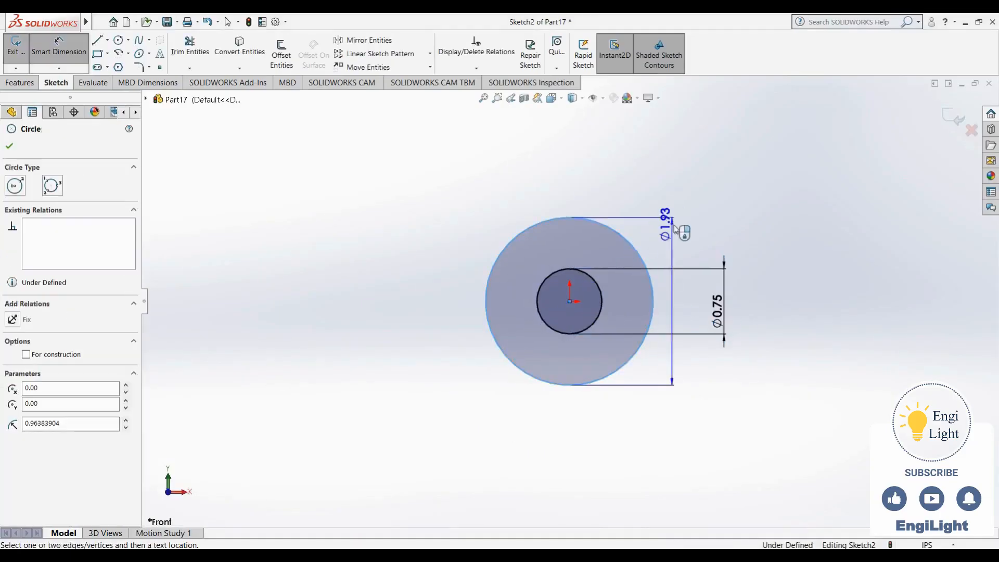
pyautogui.click(703, 175)
pyautogui.write('1.5')
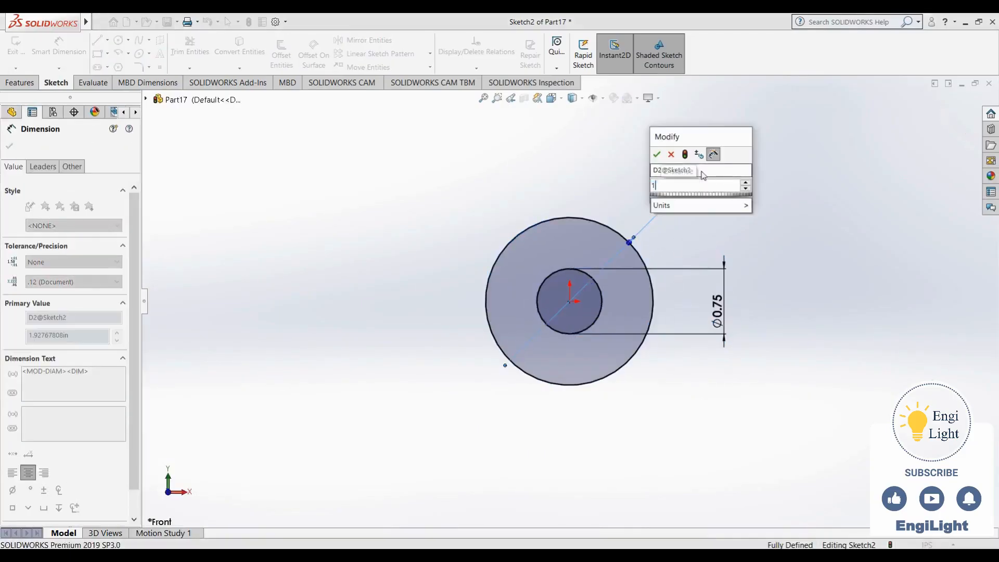
pyautogui.press('Return')
# Draw two concentric circles above and left of the origin circles, about 0.8 in and 2.0 in in diameter
pyautogui.scroll(6, 517, 288)
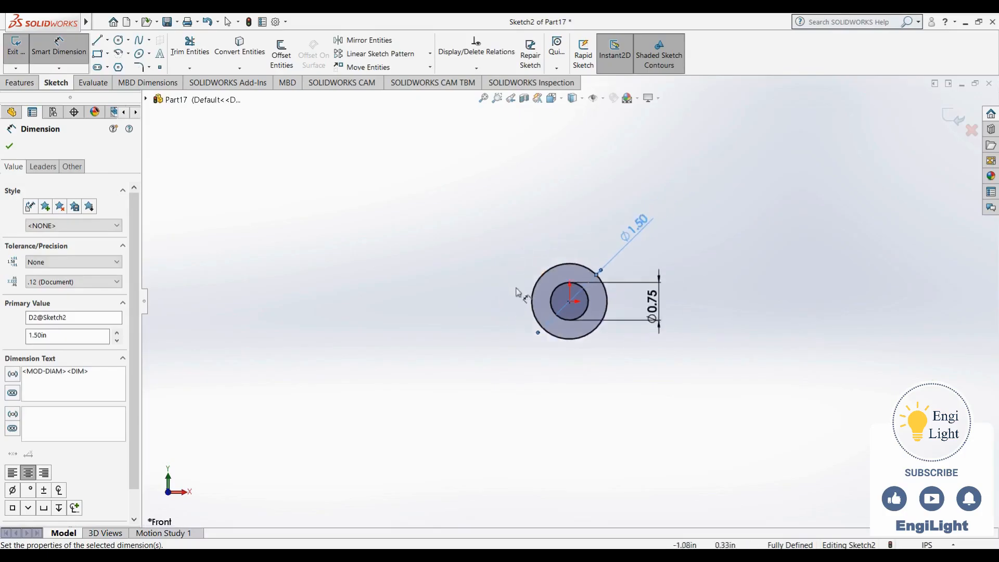
pyautogui.click(598, 555)
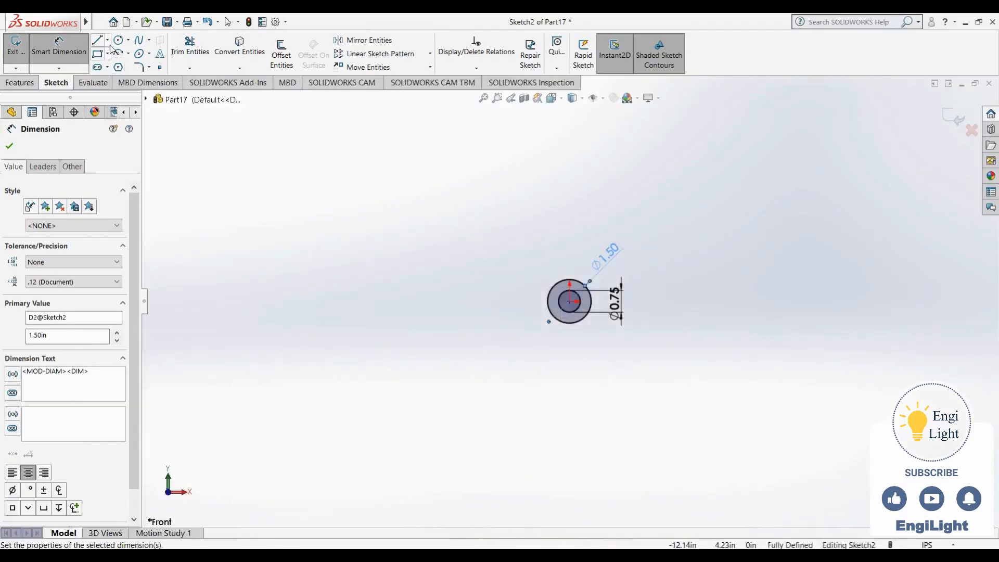
pyautogui.click(118, 39)
pyautogui.moveTo(392, 234); pyautogui.dragTo(405, 235)
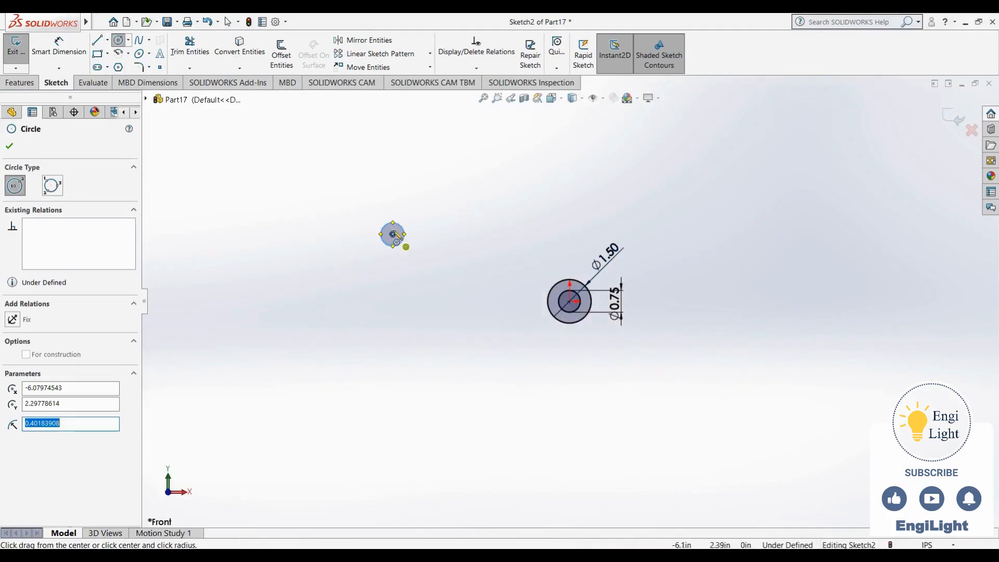
pyautogui.click(393, 234)
pyautogui.click(376, 263)
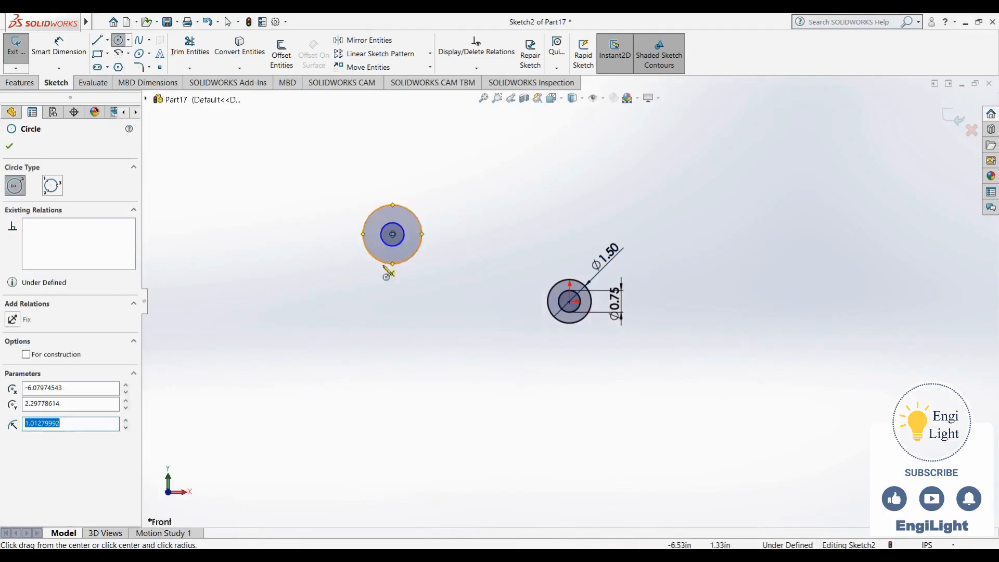
pyautogui.press('Escape')
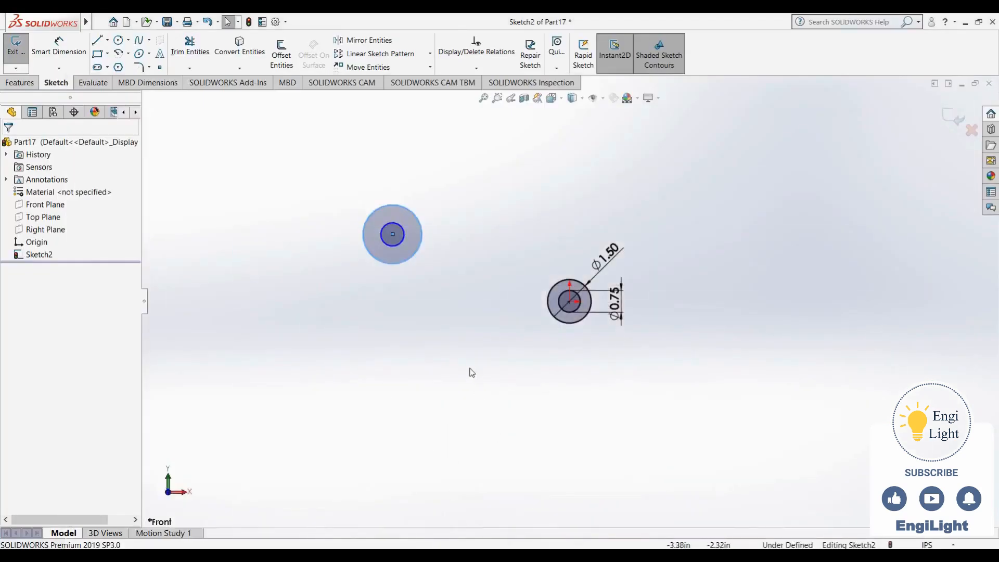
# Dimension the inner circle of the upper-left pair to a 0.5 in diameter
pyautogui.press('d')
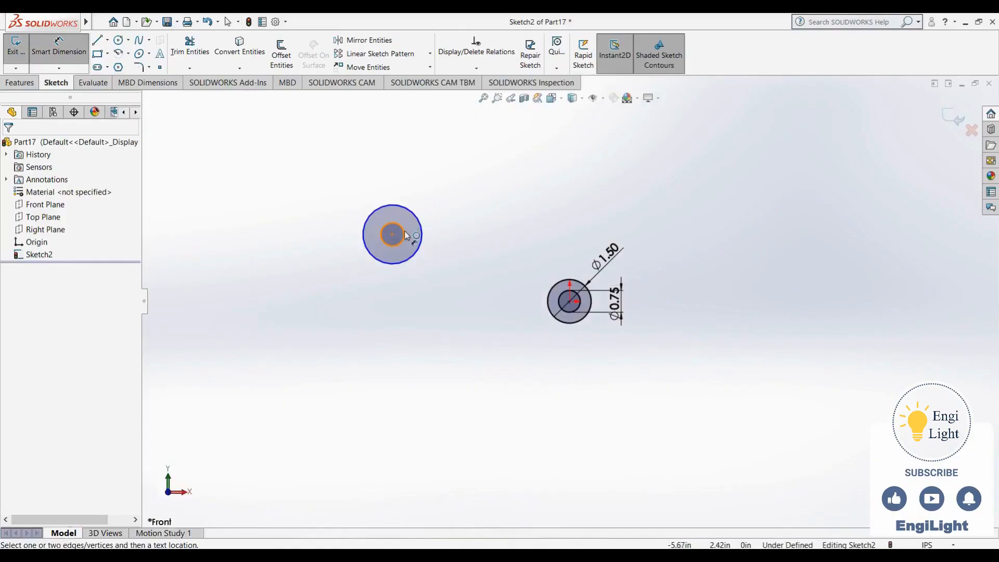
pyautogui.click(405, 235)
pyautogui.click(440, 196)
pyautogui.write('.5')
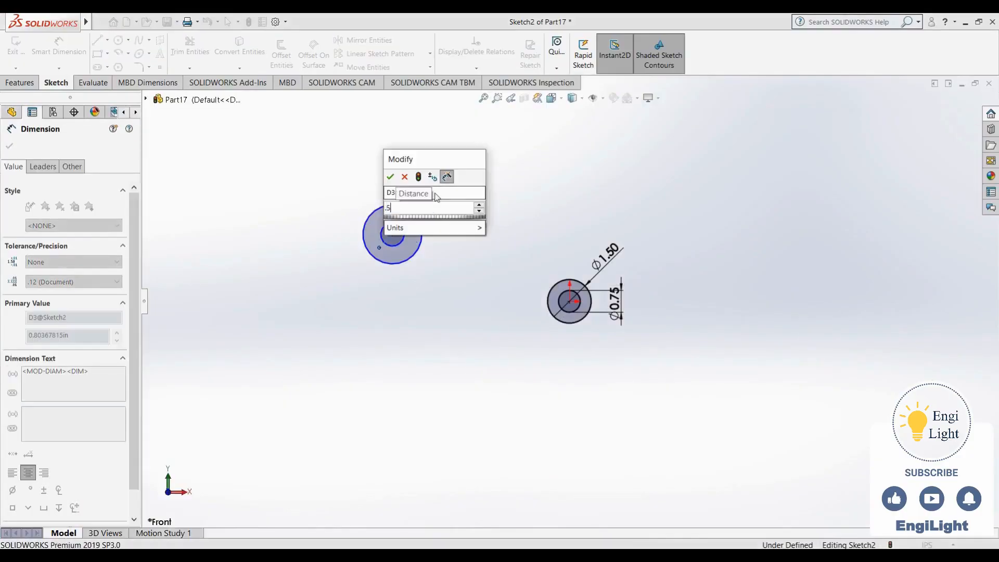
pyautogui.press('Return')
# Dimension the outer circle of the upper-left pair to a diameter of .56*2 in
pyautogui.click(388, 206)
pyautogui.click(375, 155)
pyautogui.write('.56*2')
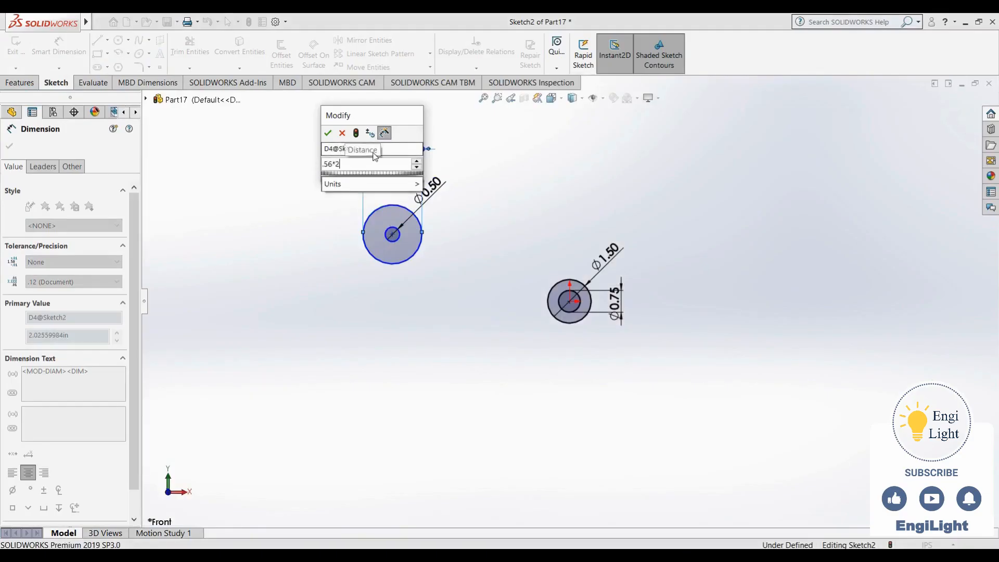
pyautogui.press('Return')
# Set the vertical distance between the upper-left circles' centre and the origin to 1.25 in, as given in the reference drawing
pyautogui.scroll(-3, 437, 255)
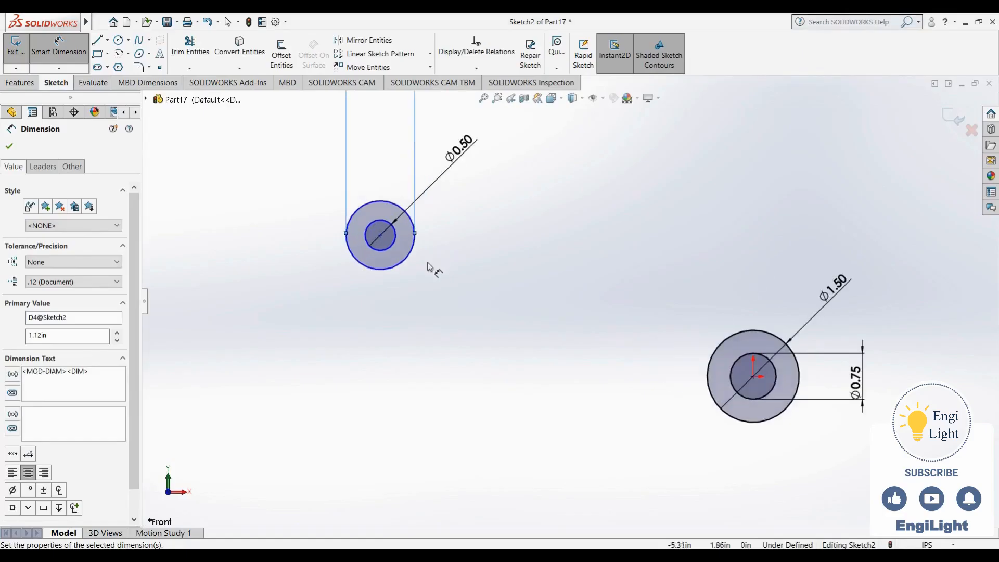
pyautogui.scroll(1, 583, 414)
pyautogui.hotkey('alt', 'Tab')
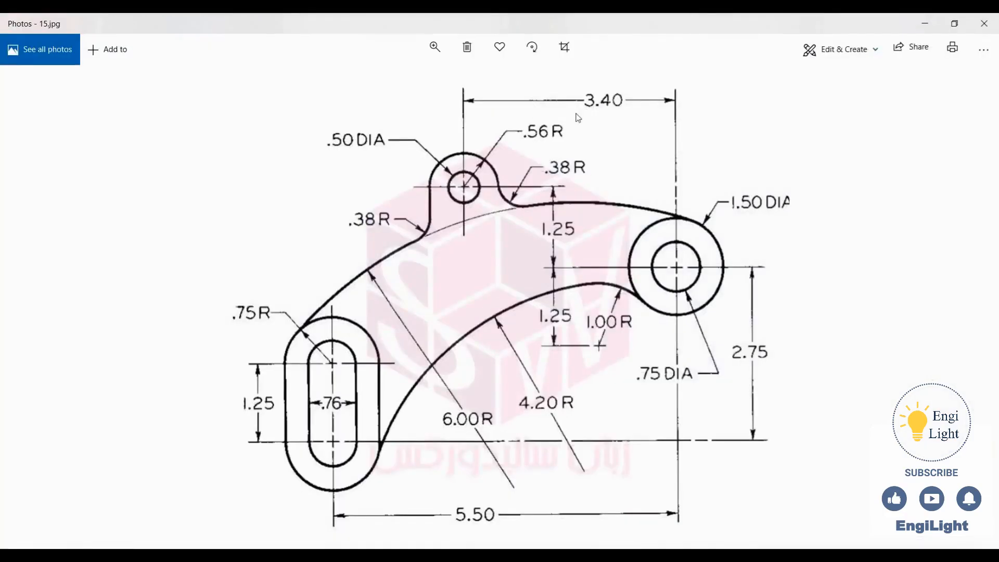
pyautogui.hotkey('alt', 'Tab')
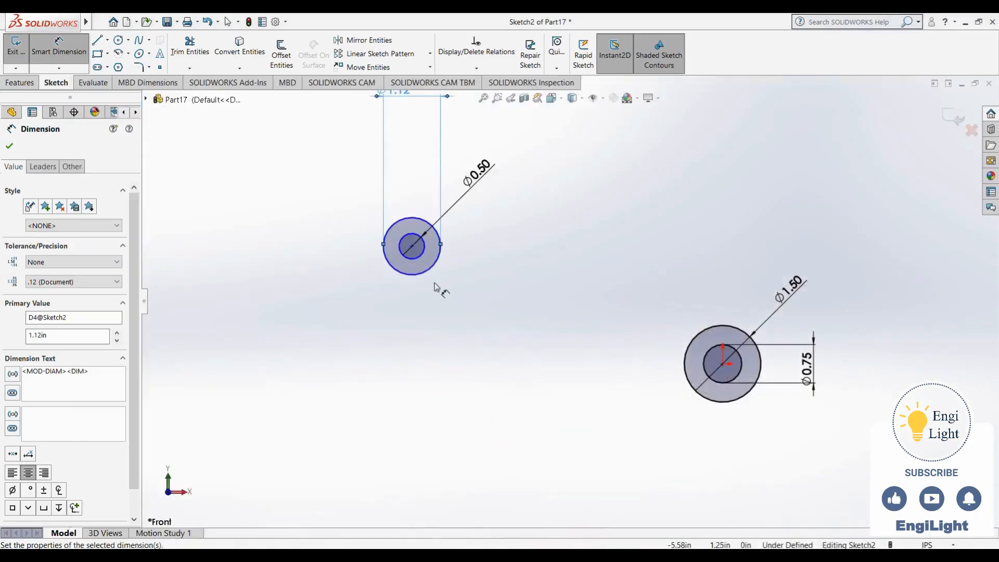
pyautogui.click(411, 246)
pyautogui.click(724, 364)
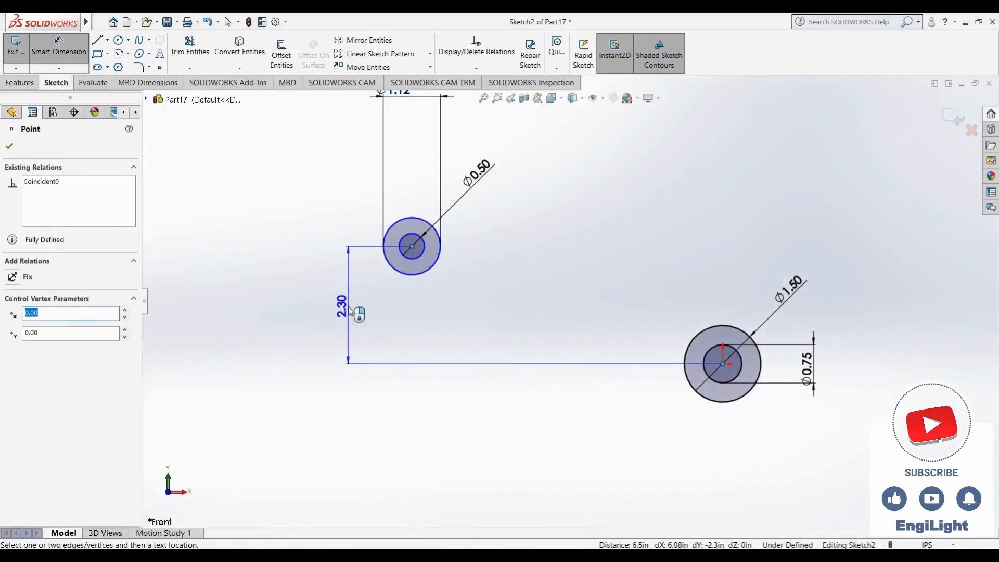
pyautogui.click(356, 312)
pyautogui.write('1.25')
pyautogui.press('Return')
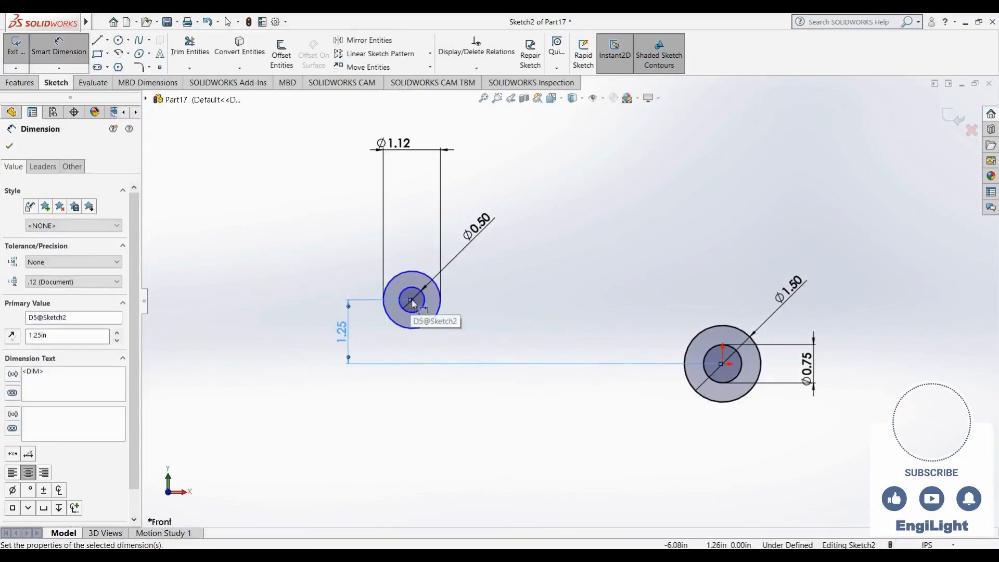
# Set the horizontal distance between the two circle centres to 3.4 in and move the 1.25 dimension between the circle pairs
pyautogui.click(411, 300)
pyautogui.click(723, 363)
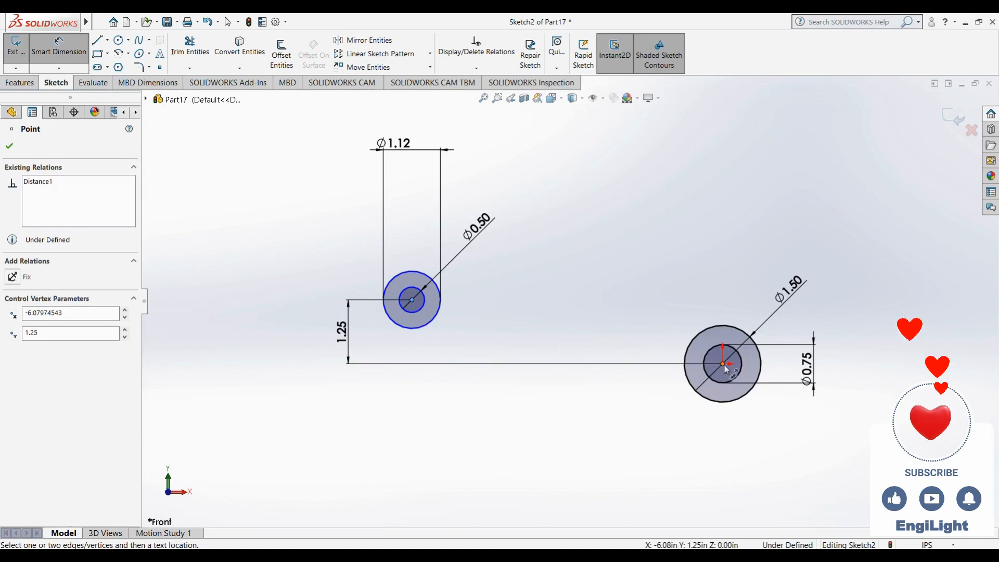
pyautogui.click(597, 193)
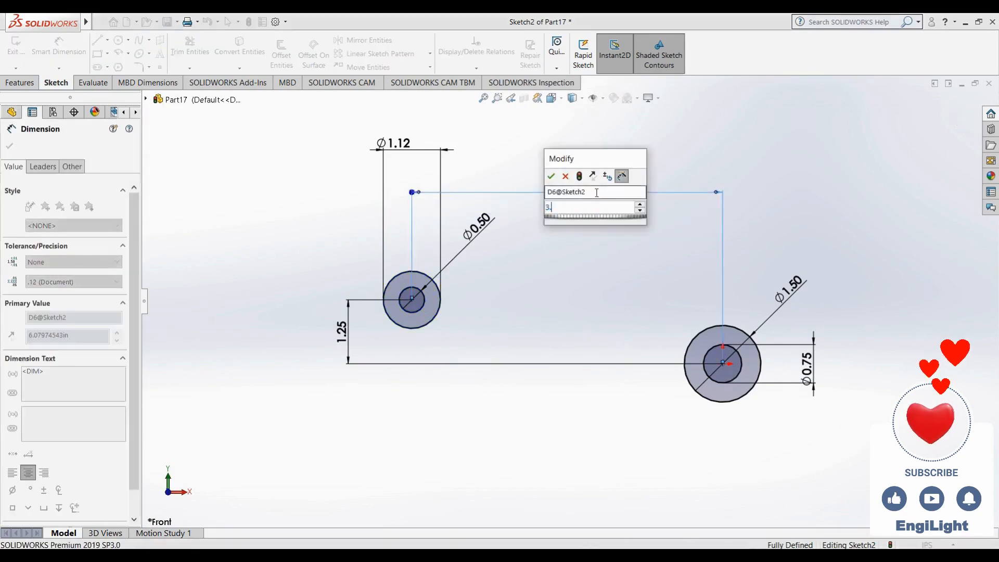
pyautogui.write('3.4')
pyautogui.press('Return')
pyautogui.press('Escape')
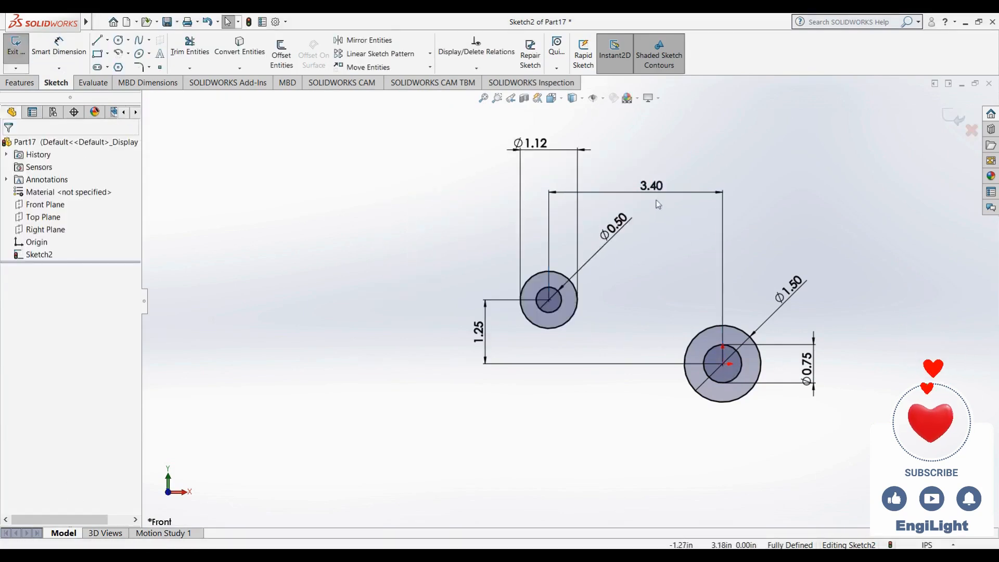
pyautogui.moveTo(479, 341); pyautogui.dragTo(632, 339)
# Sketch a vertical straight slot below and left of the circles, about 1.69 in wide and 1.81 in between arc centres
pyautogui.click(397, 259)
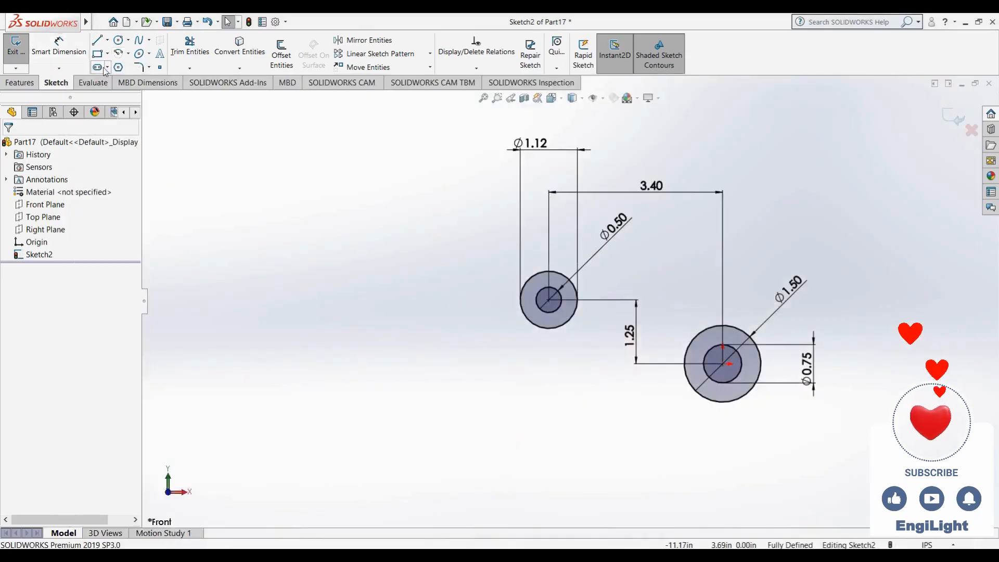
pyautogui.click(98, 68)
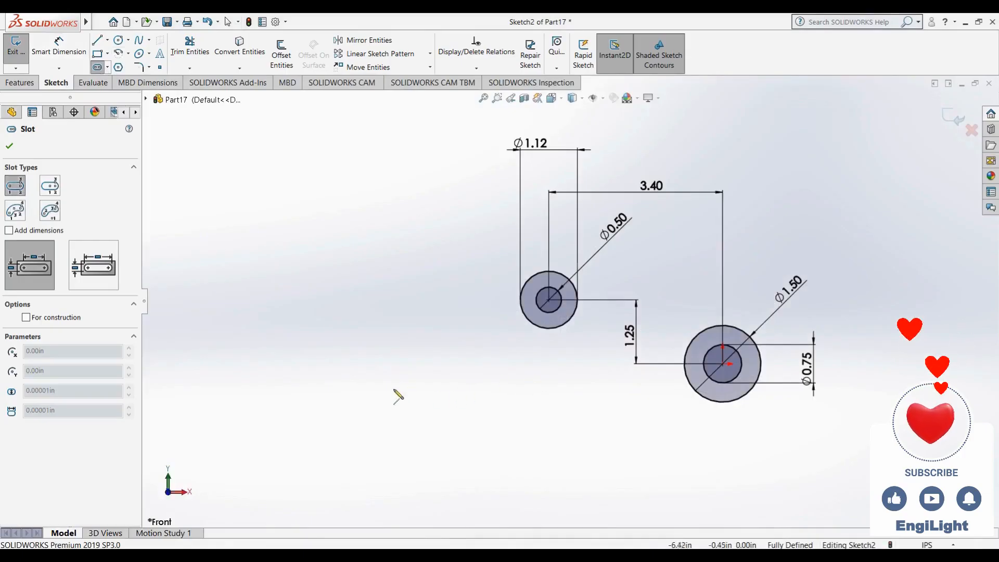
pyautogui.click(380, 388)
pyautogui.click(379, 481)
pyautogui.click(336, 468)
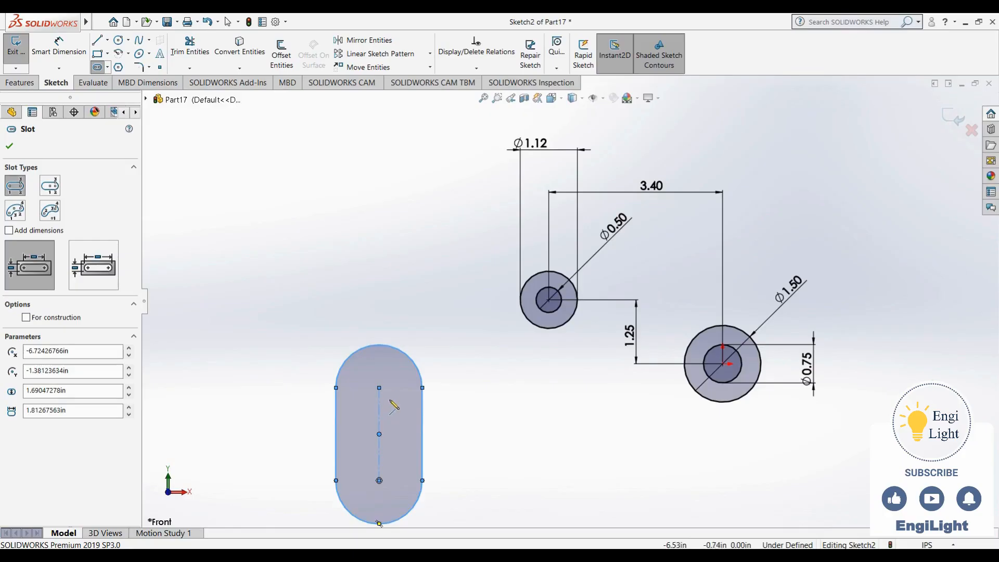
# Sketch a wider vertical slot around the first one, sharing its two arc centres
pyautogui.click(379, 388)
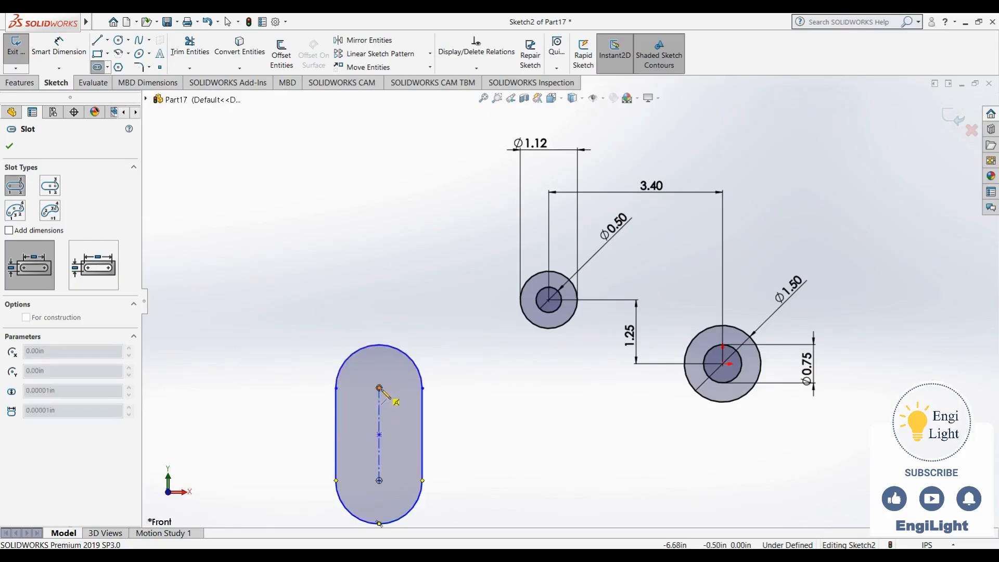
pyautogui.click(379, 481)
pyautogui.scroll(3, 370, 416)
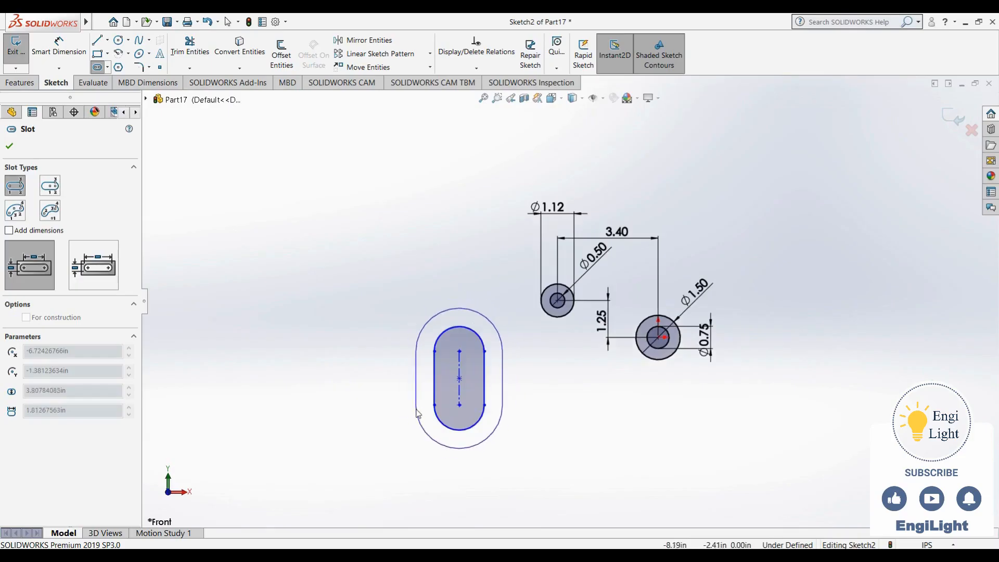
pyautogui.click(416, 411)
pyautogui.press('Escape')
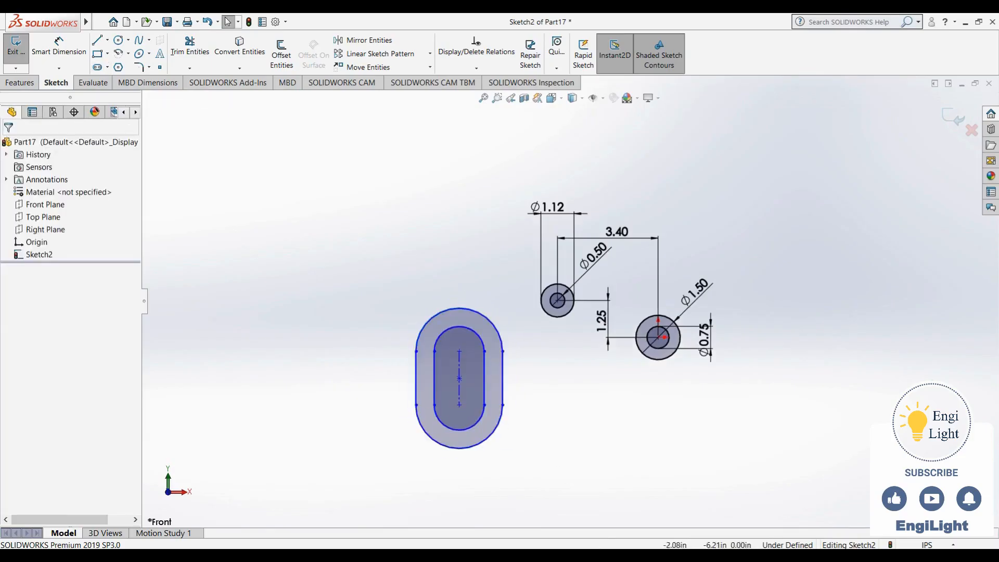
# Check the reference drawing and set the distance between the slots' arc centres to 1.25 in
pyautogui.click(613, 556)
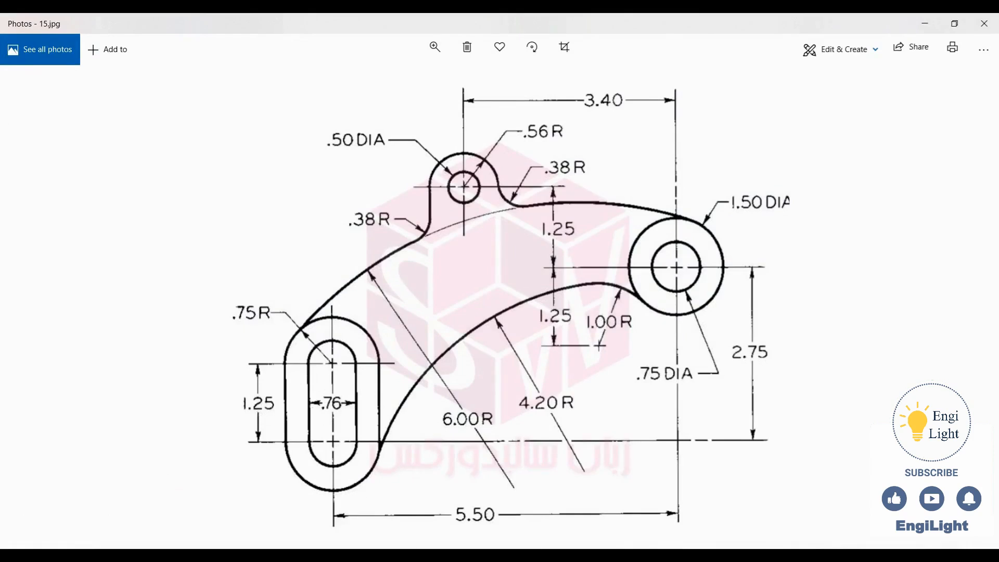
pyautogui.click(447, 556)
pyautogui.moveTo(410, 440); pyautogui.dragTo(361, 303, button='right')
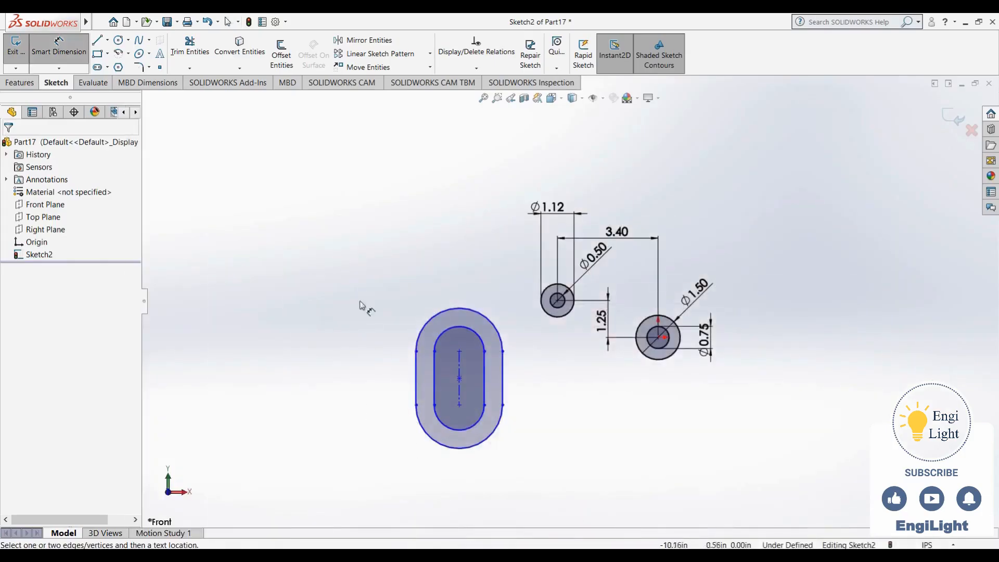
pyautogui.click(461, 371)
pyautogui.click(385, 377)
pyautogui.write('1.25')
pyautogui.press('Return')
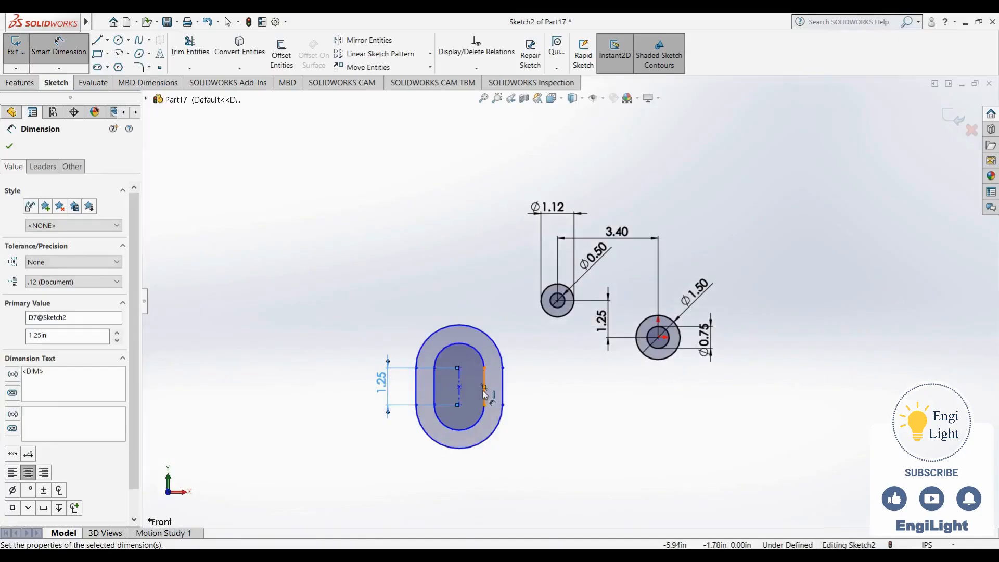
# Dimension the upper arc of the outer slot with a radius of 0.75 in
pyautogui.click(429, 338)
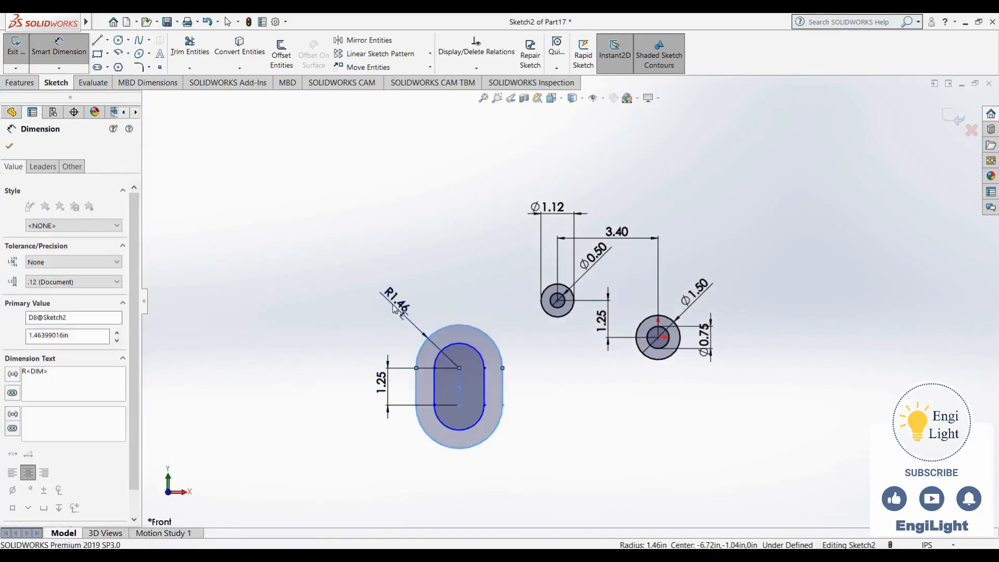
pyautogui.click(394, 308)
pyautogui.write('0.75')
pyautogui.press('Return')
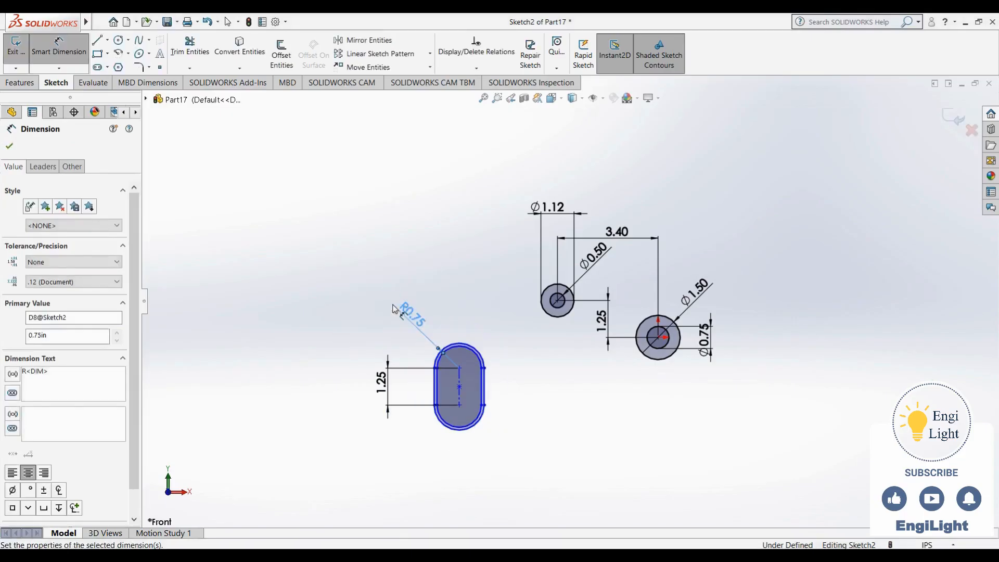
pyautogui.scroll(-5, 471, 437)
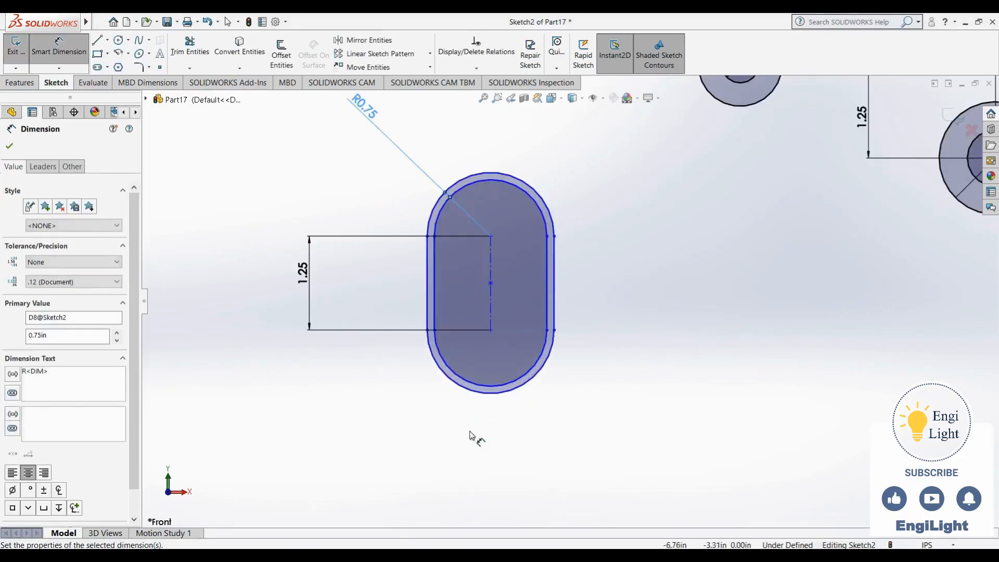
pyautogui.click(437, 313)
pyautogui.scroll(-1, 523, 379)
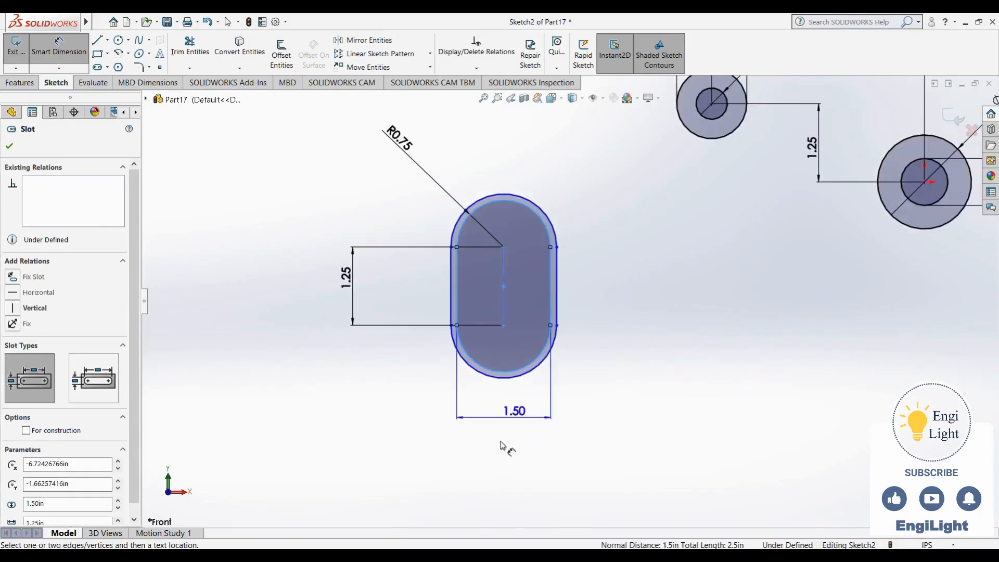
pyautogui.click(509, 426)
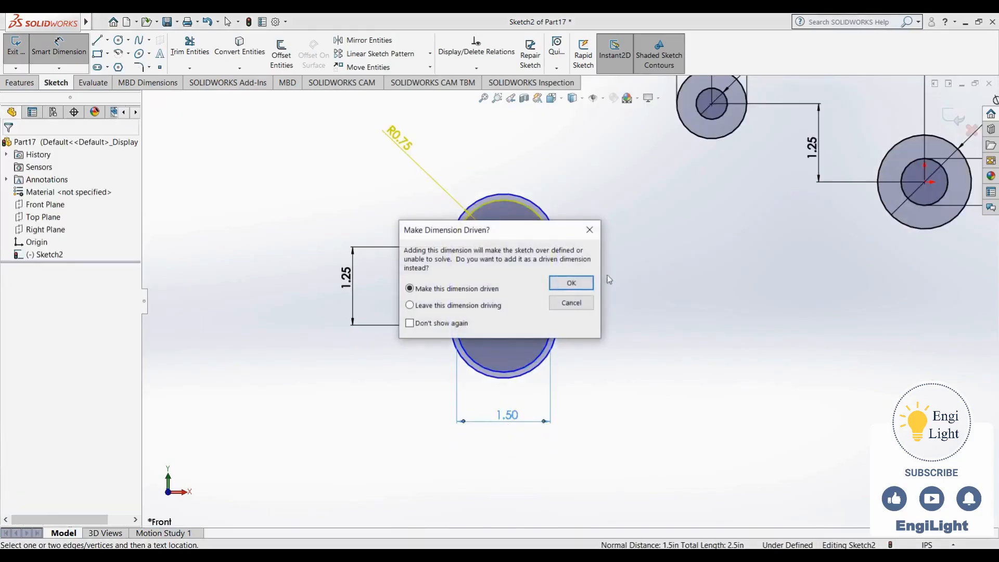
pyautogui.click(581, 300)
pyautogui.scroll(-3, 495, 250)
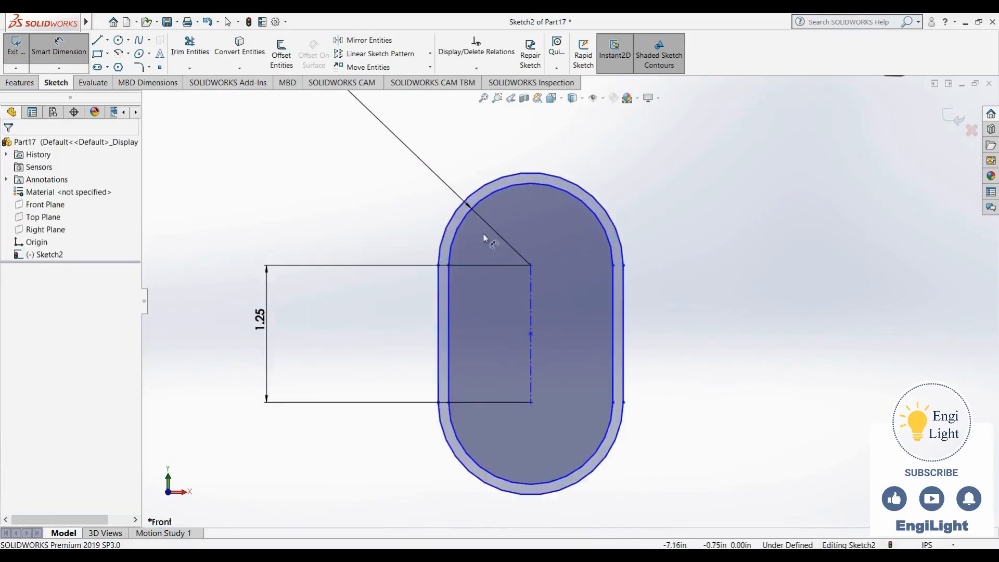
pyautogui.scroll(3, 483, 233)
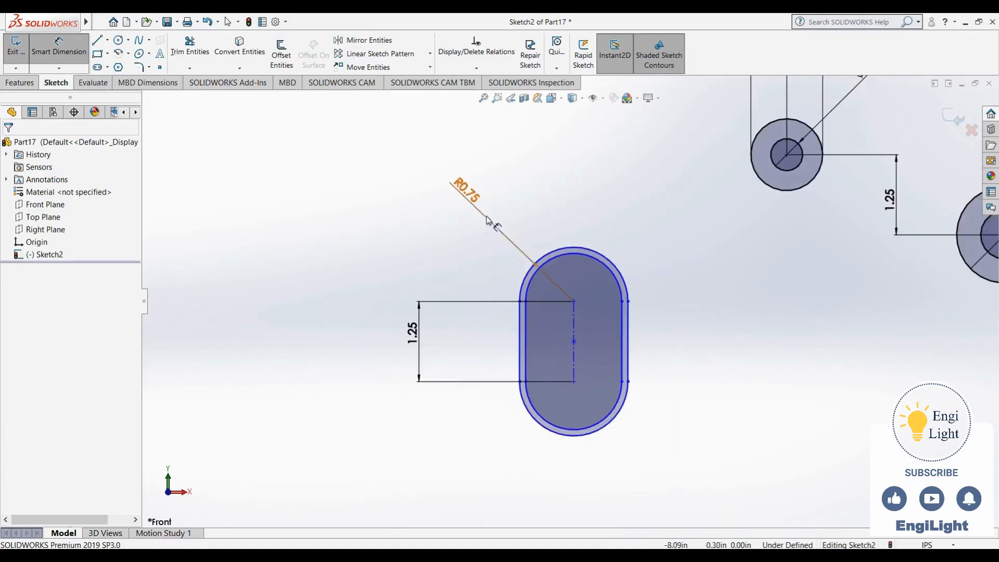
pyautogui.press('Escape')
# Reshape the slot that has no radius dimension so it sits inside the 0.75 in radius slot, about 0.85 in wide
pyautogui.moveTo(521, 306); pyautogui.dragTo(483, 285)
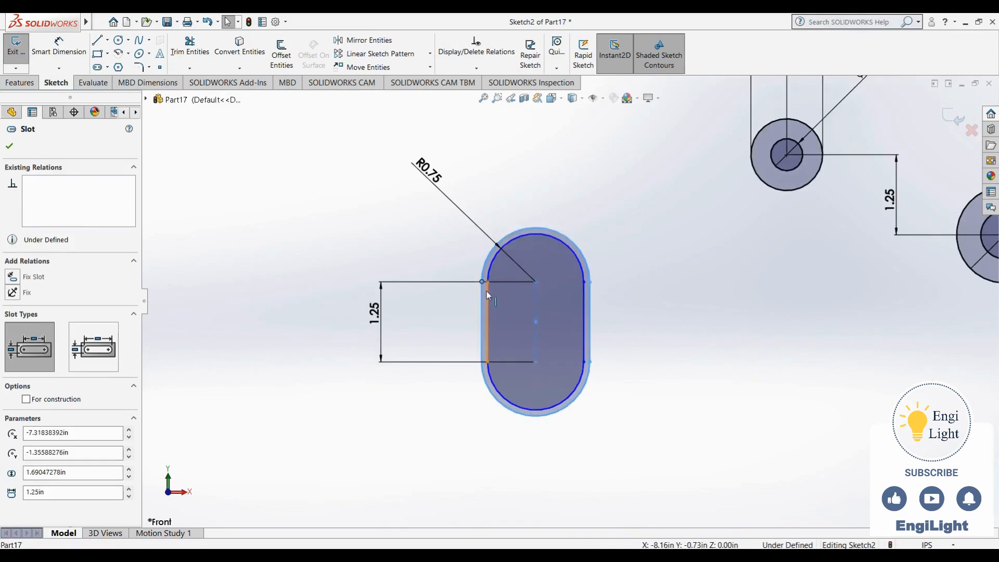
pyautogui.press('Escape')
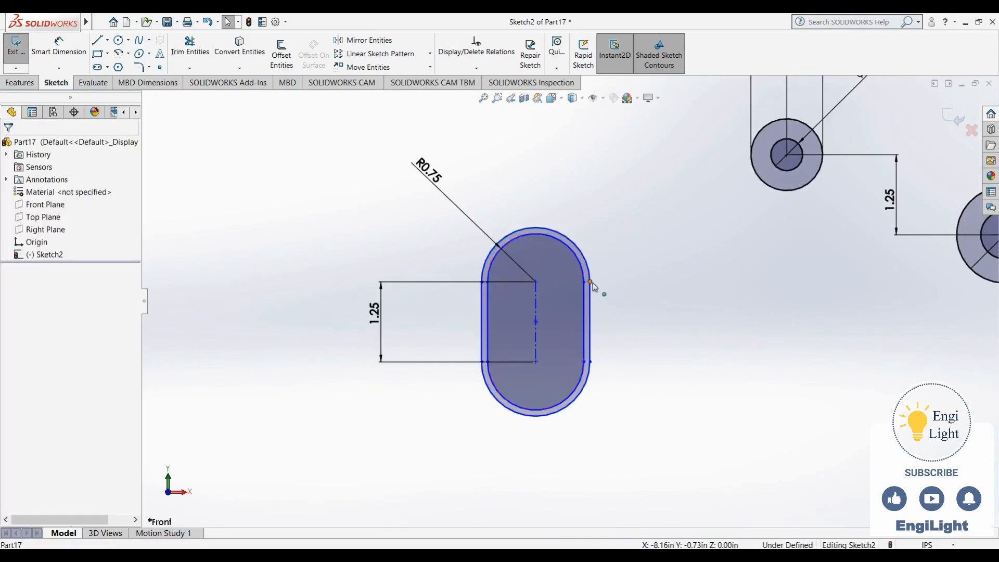
pyautogui.moveTo(592, 286)
pyautogui.mouseDown()
pyautogui.moveTo(579, 291)
pyautogui.moveTo(595, 273)
pyautogui.mouseUp()
pyautogui.click(623, 326)
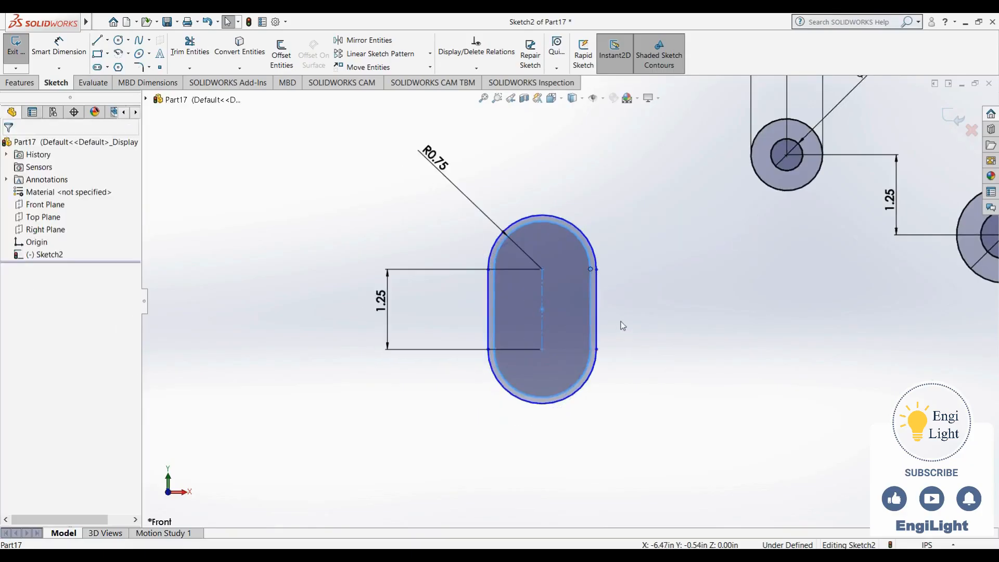
pyautogui.moveTo(520, 225); pyautogui.dragTo(525, 250)
pyautogui.click(642, 320)
# Set the inner slot's width to 0.76 in, with the dimension placed below the slot
pyautogui.moveTo(657, 324); pyautogui.dragTo(650, 219, button='right')
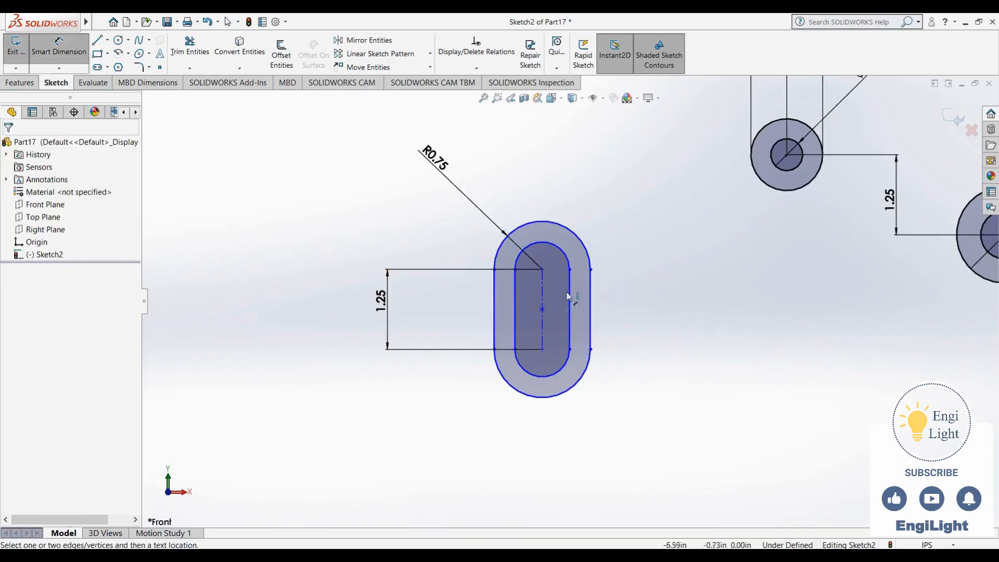
pyautogui.click(515, 302)
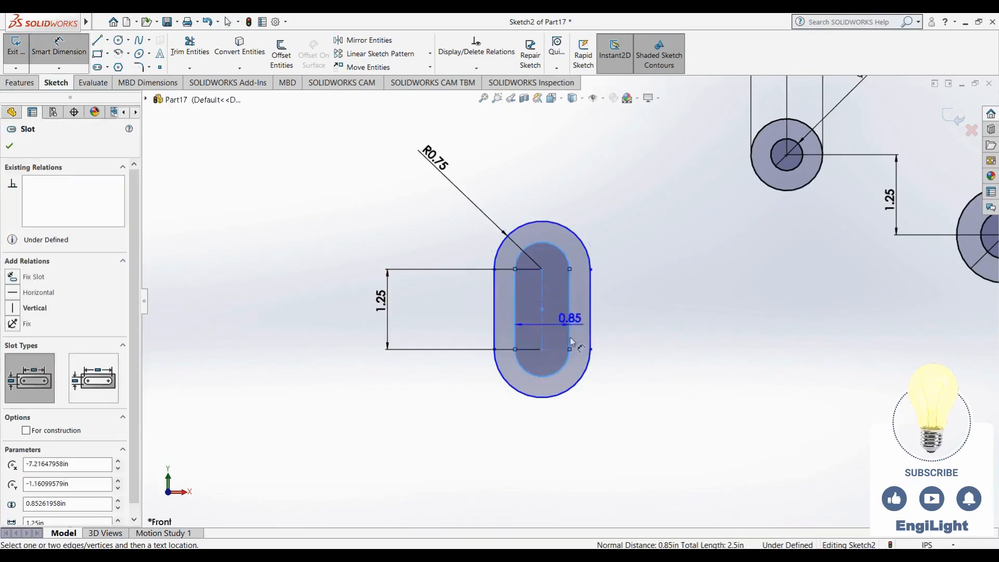
pyautogui.click(551, 432)
pyautogui.write('.76')
pyautogui.press('Return')
pyautogui.press('Escape')
pyautogui.press('Escape')
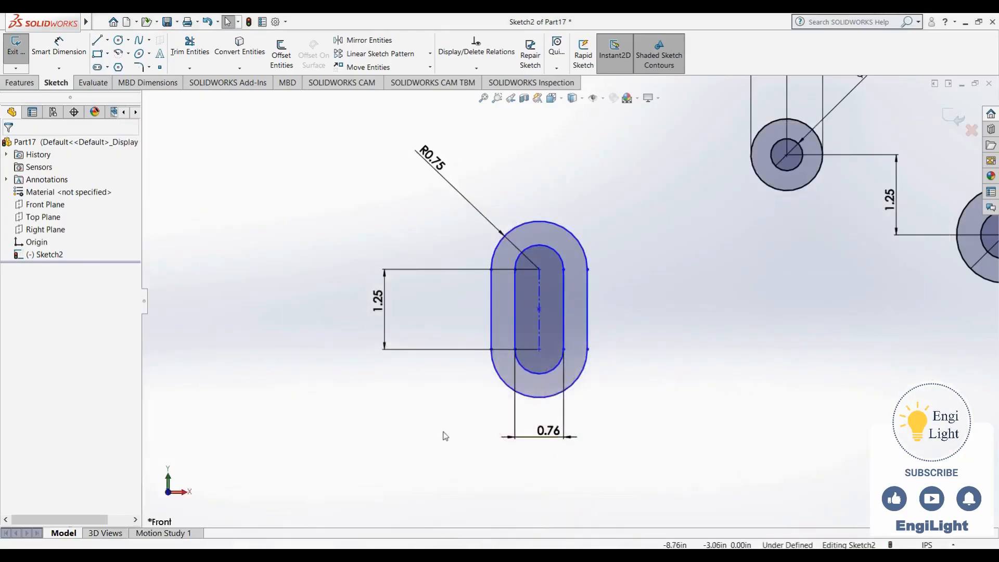
# Set the horizontal distance from the slot's lower arc centre to the origin to 5.5 in, with the dimension below the sketch
pyautogui.moveTo(442, 432); pyautogui.dragTo(418, 309, button='right')
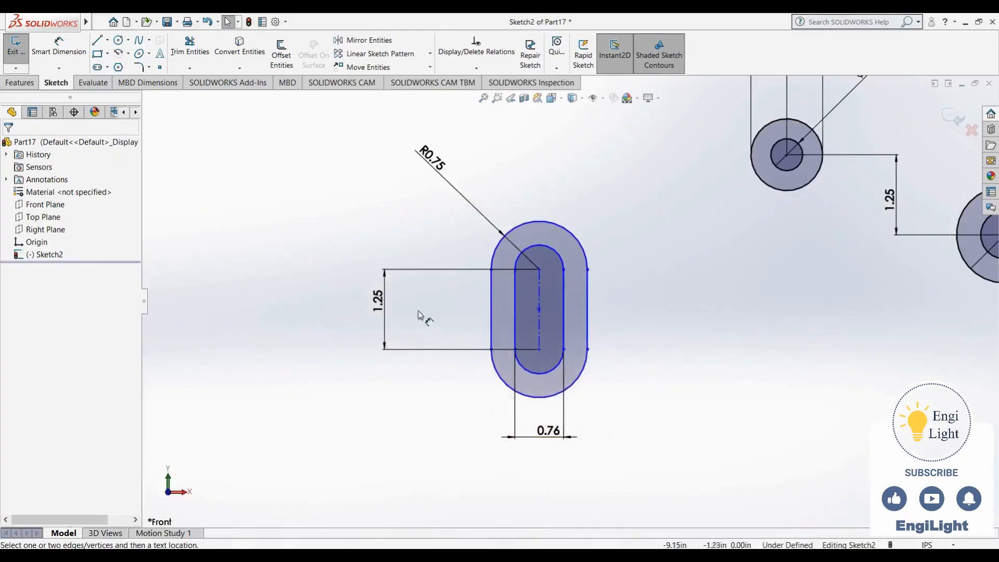
pyautogui.click(541, 358)
pyautogui.scroll(-5, 573, 302)
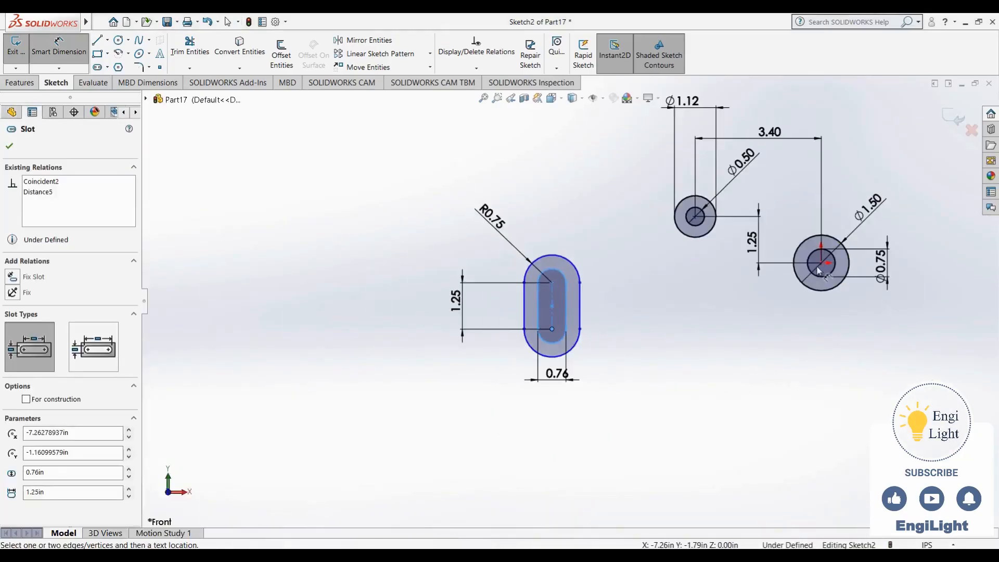
pyautogui.click(821, 263)
pyautogui.click(698, 398)
pyautogui.write('5.5')
pyautogui.press('Return')
# Set the vertical distance between the slot's lower arc centre and the origin to 2.25 in
pyautogui.click(642, 338)
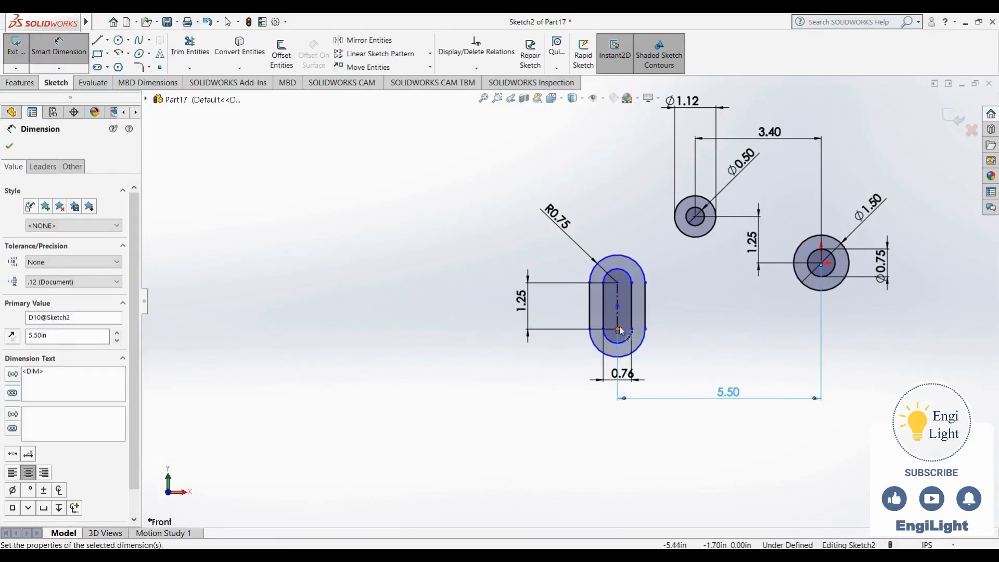
pyautogui.click(823, 264)
pyautogui.click(865, 319)
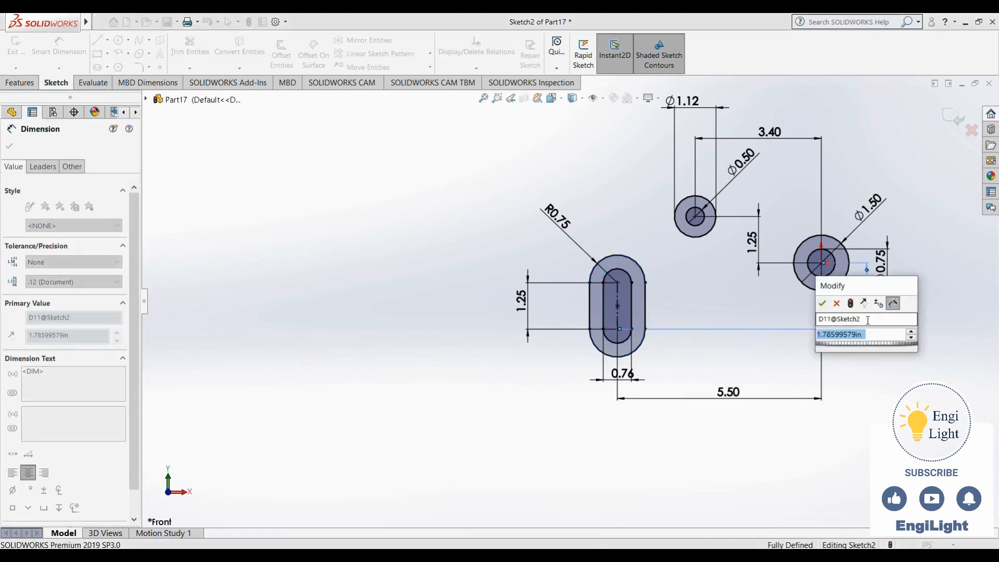
pyautogui.write('2.25')
pyautogui.press('Return')
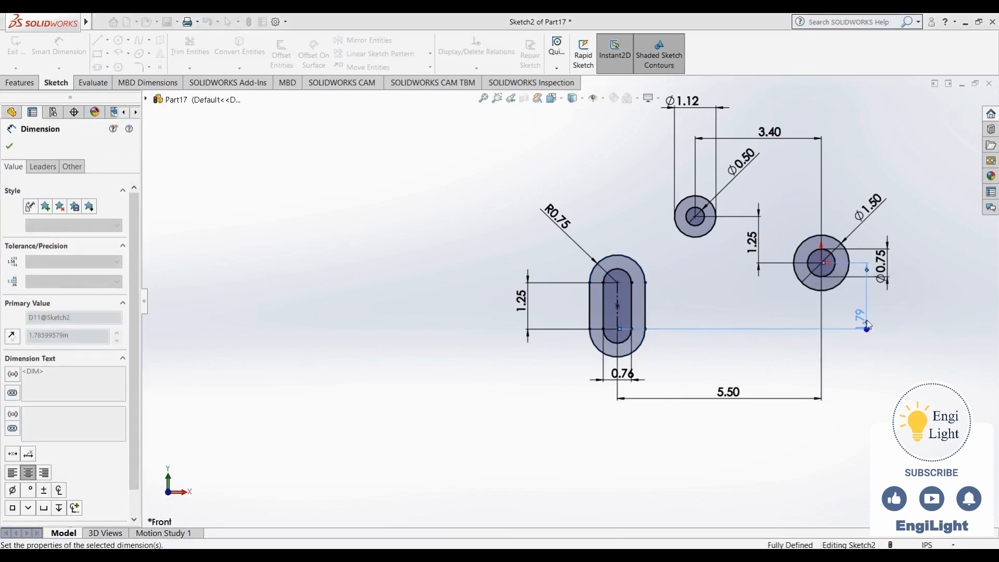
pyautogui.press('Escape')
pyautogui.scroll(4, 750, 292)
pyautogui.scroll(-3, 712, 262)
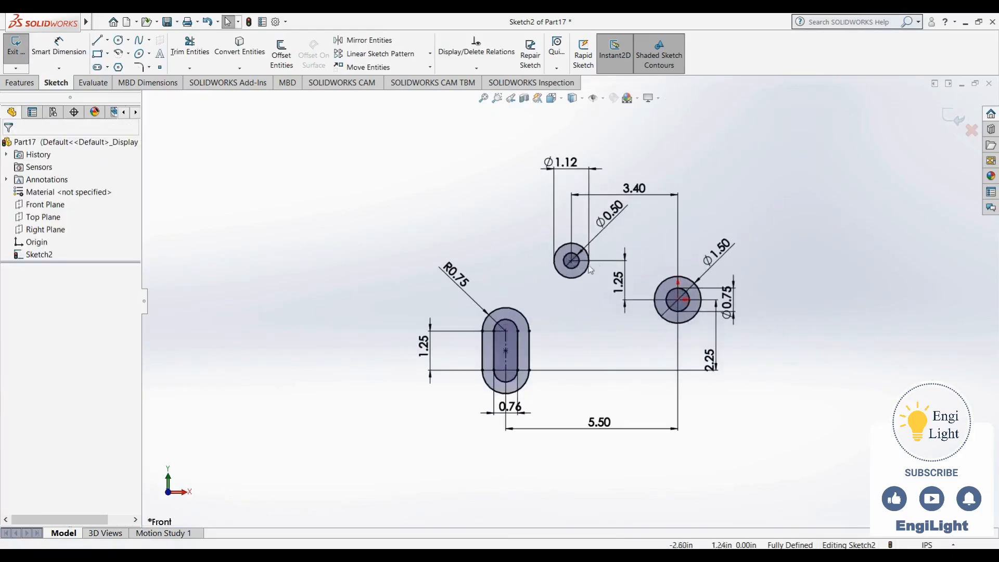
# Following the reference drawing, sketch a three-point arc of about 6.1 in radius from the outer slot's lower right side towards the 1.50 in circle
pyautogui.click(611, 547)
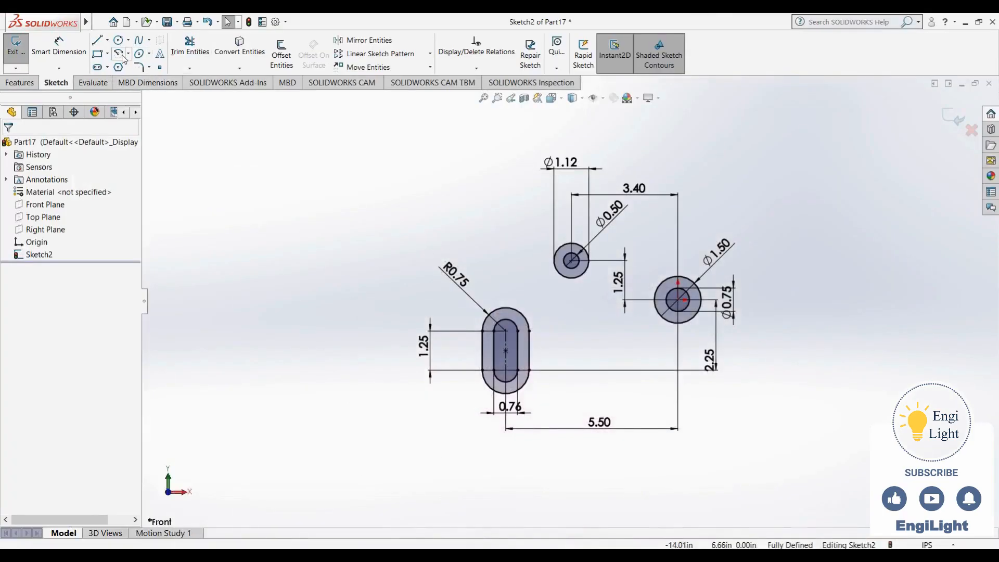
pyautogui.click(118, 53)
pyautogui.click(90, 185)
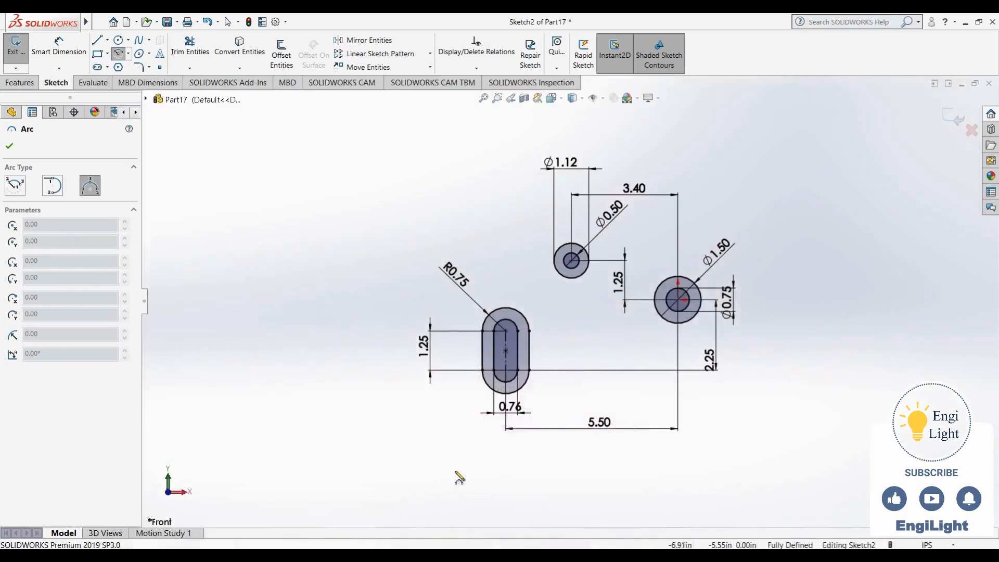
pyautogui.click(529, 370)
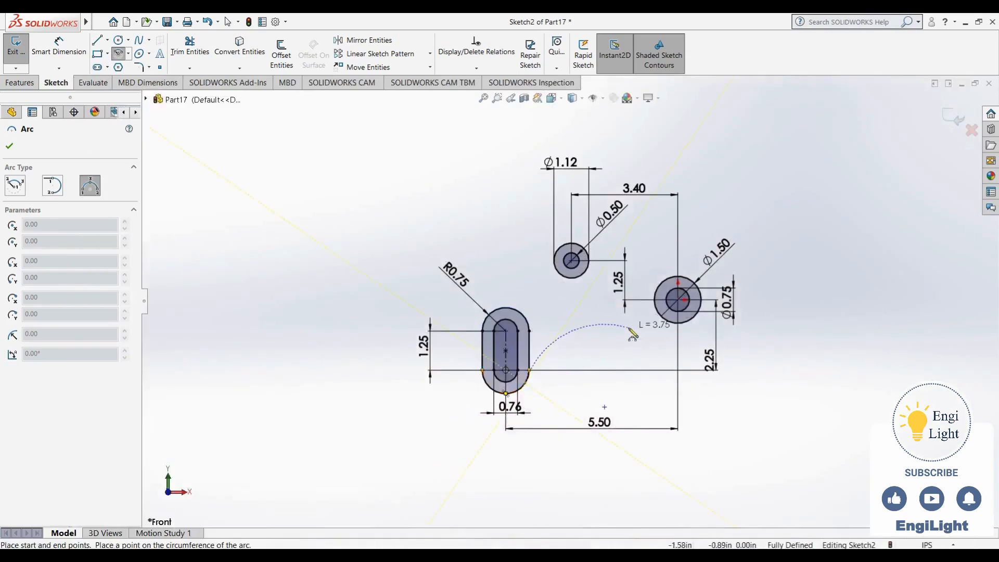
pyautogui.click(631, 313)
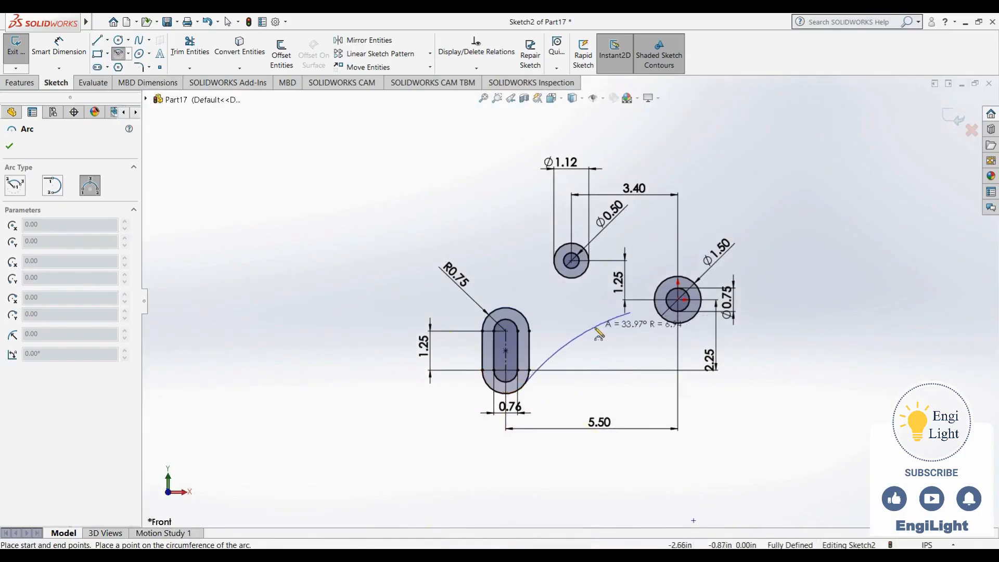
pyautogui.click(597, 330)
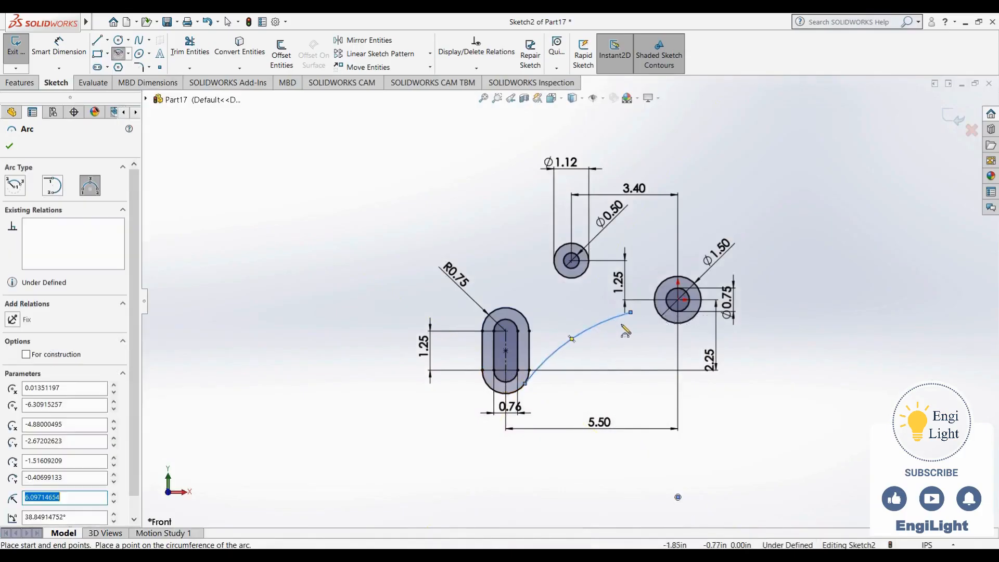
# Sketch a small three-point arc of about 0.74 in radius from the long arc's upper end to the 1.50 in circle's lower left edge
pyautogui.scroll(-3, 651, 332)
pyautogui.scroll(-2, 632, 314)
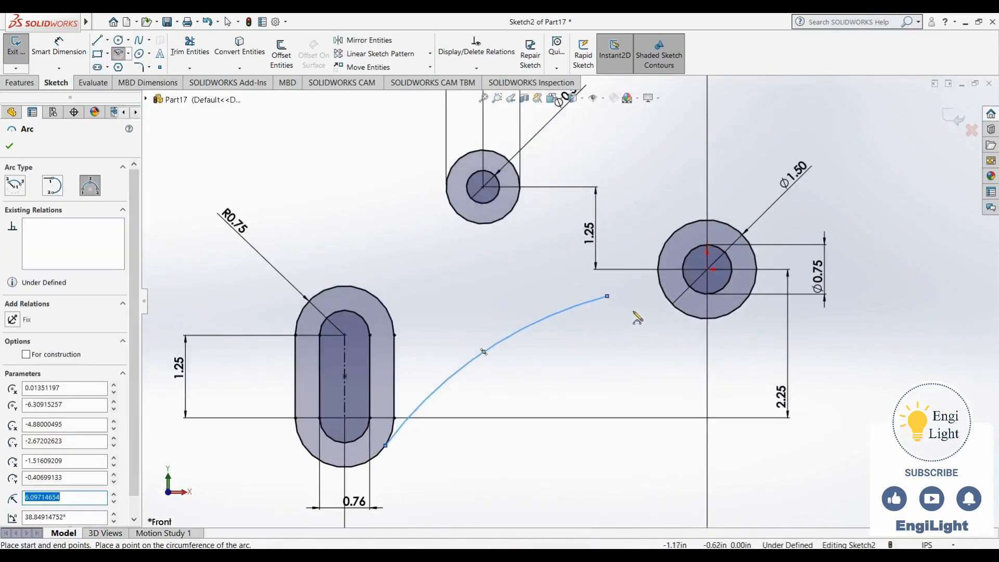
pyautogui.click(612, 297)
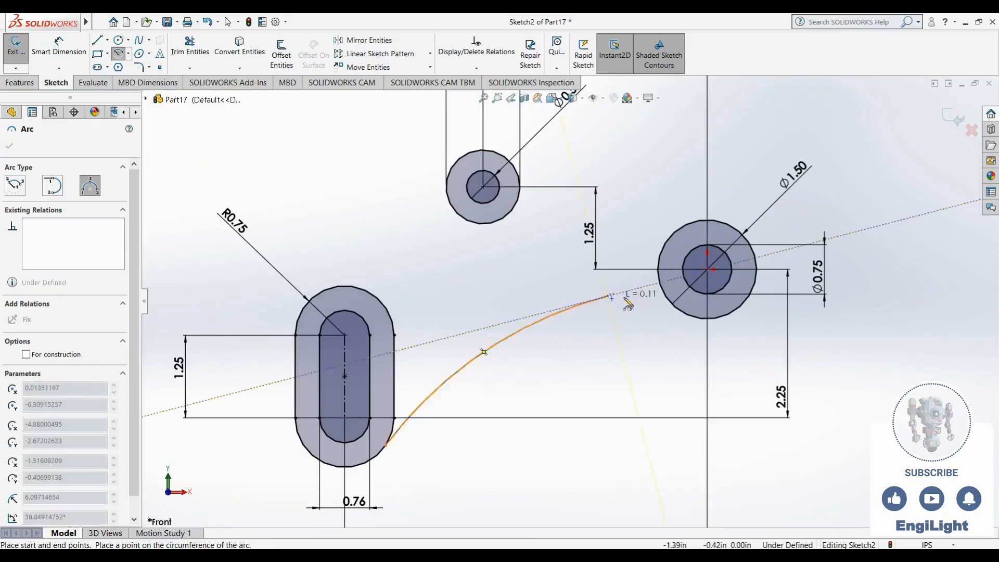
pyautogui.click(675, 308)
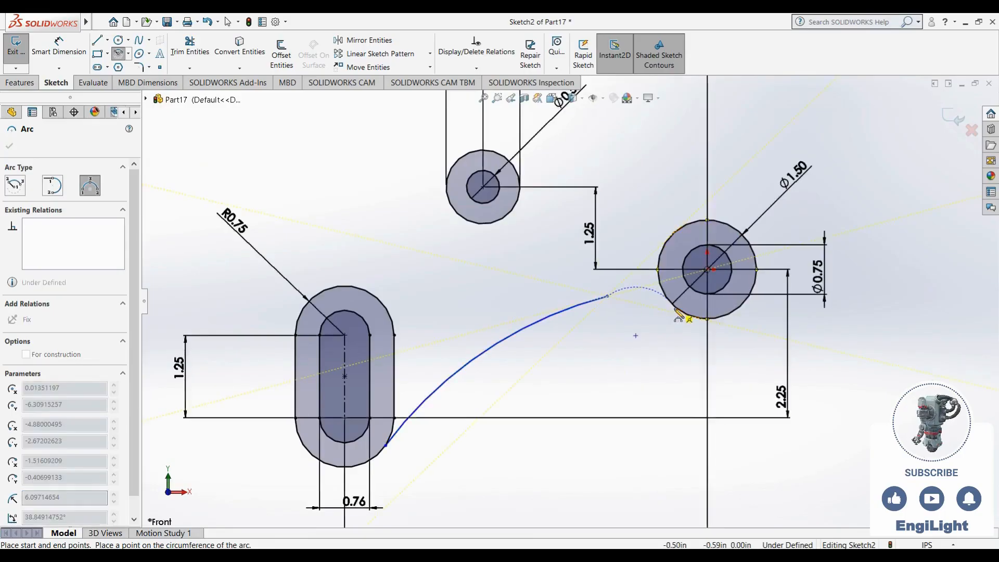
pyautogui.click(644, 285)
pyautogui.press('Escape')
pyautogui.scroll(3, 592, 384)
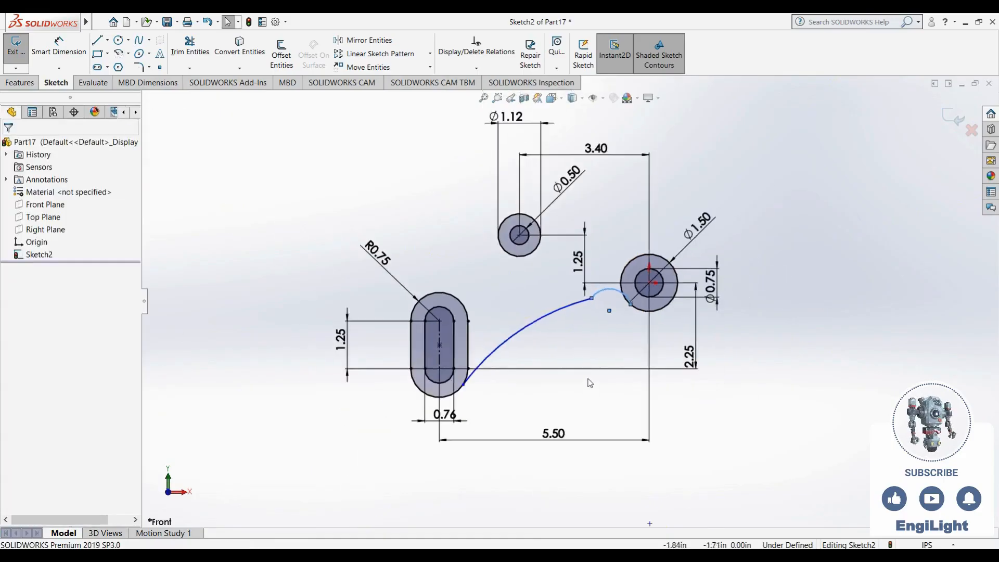
pyautogui.scroll(-2, 557, 353)
# Check the reference drawing and set the long lower arc's radius to 4.2 in
pyautogui.hotkey('alt', 'Tab')
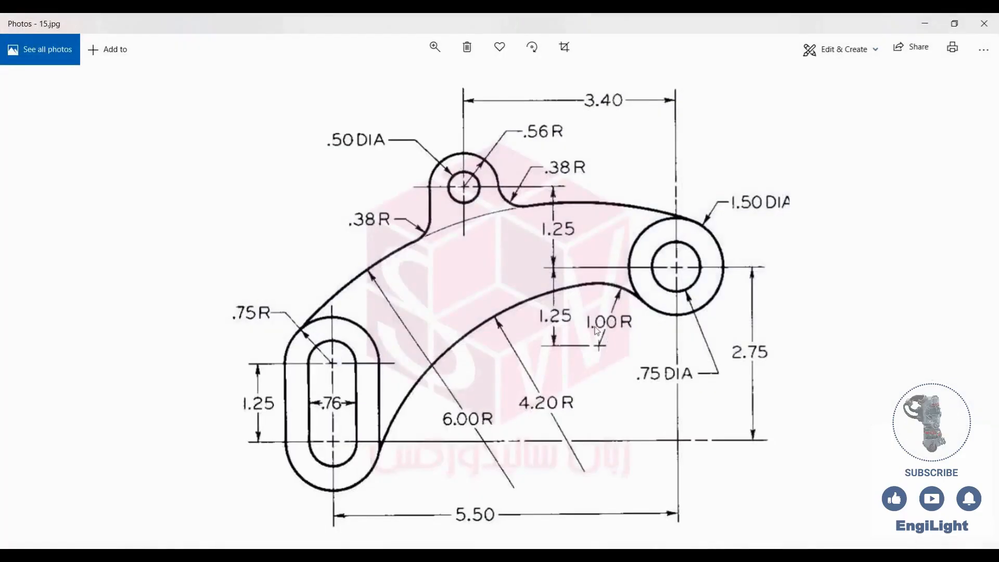
pyautogui.hotkey('alt', 'Tab')
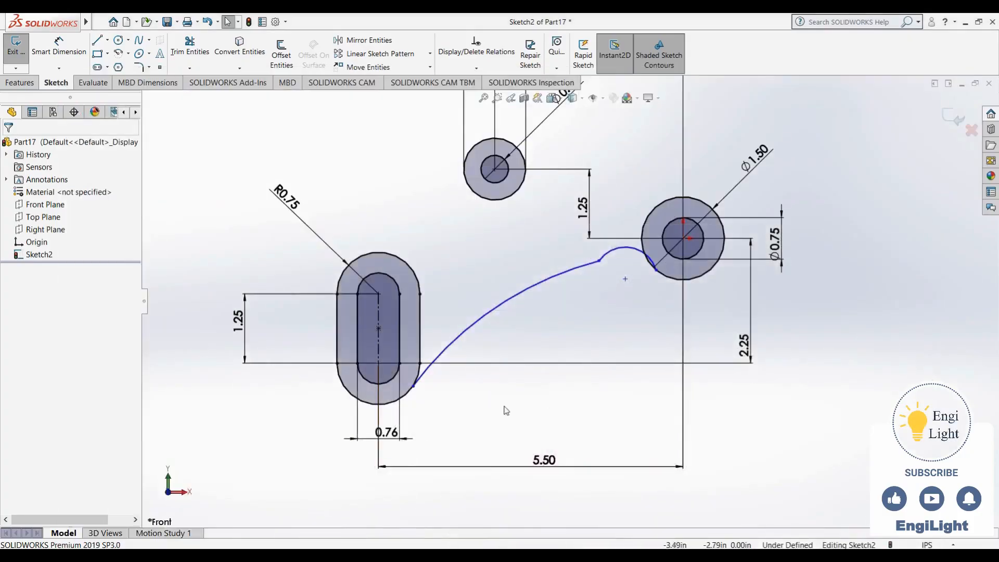
pyautogui.press('d')
pyautogui.click(504, 307)
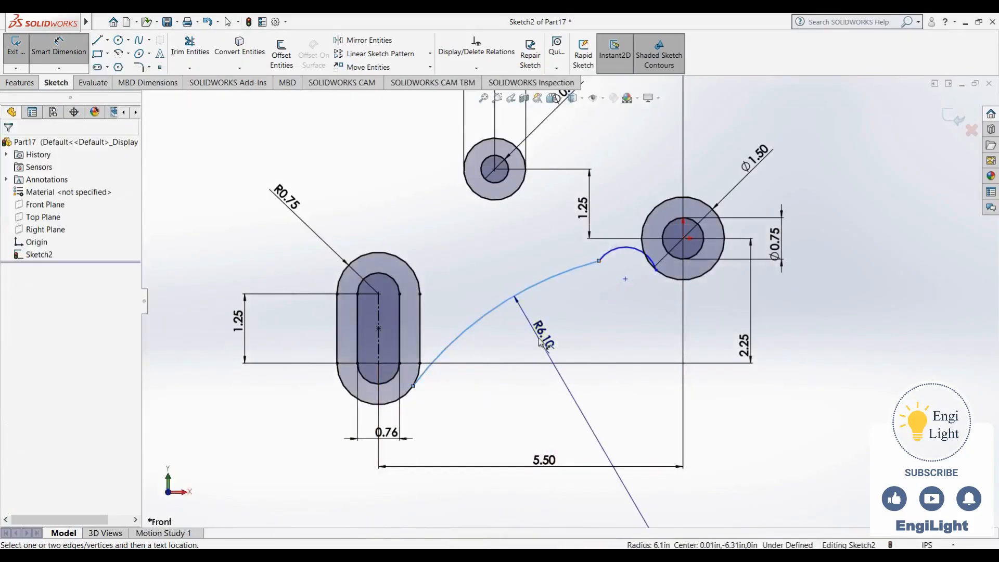
pyautogui.click(646, 523)
pyautogui.write('4.2')
pyautogui.press('Return')
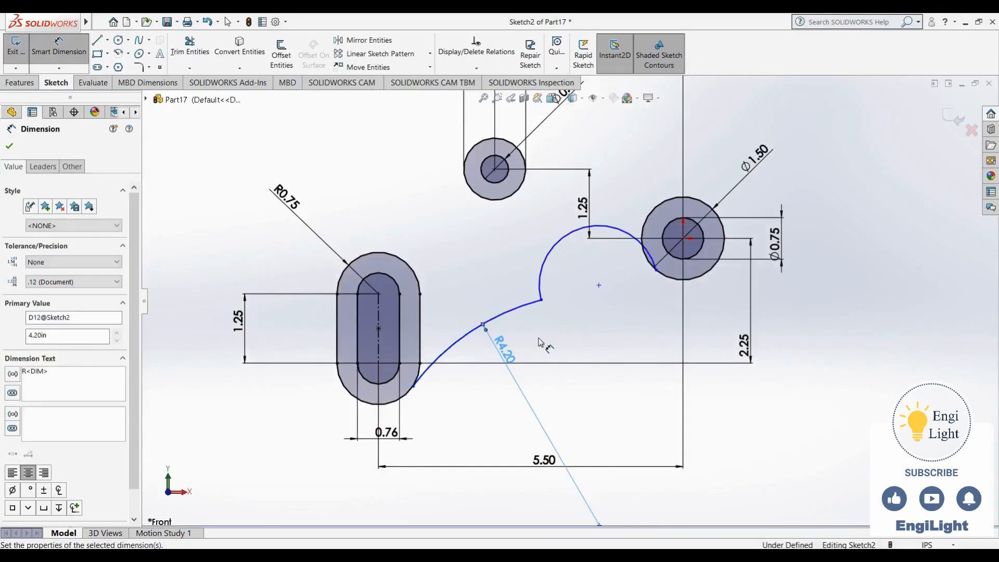
# Move the shared endpoint of the two arcs nearer the 1.50 in circle and set the small arc's radius to 1 in
pyautogui.press('Escape')
pyautogui.moveTo(541, 299); pyautogui.dragTo(594, 261)
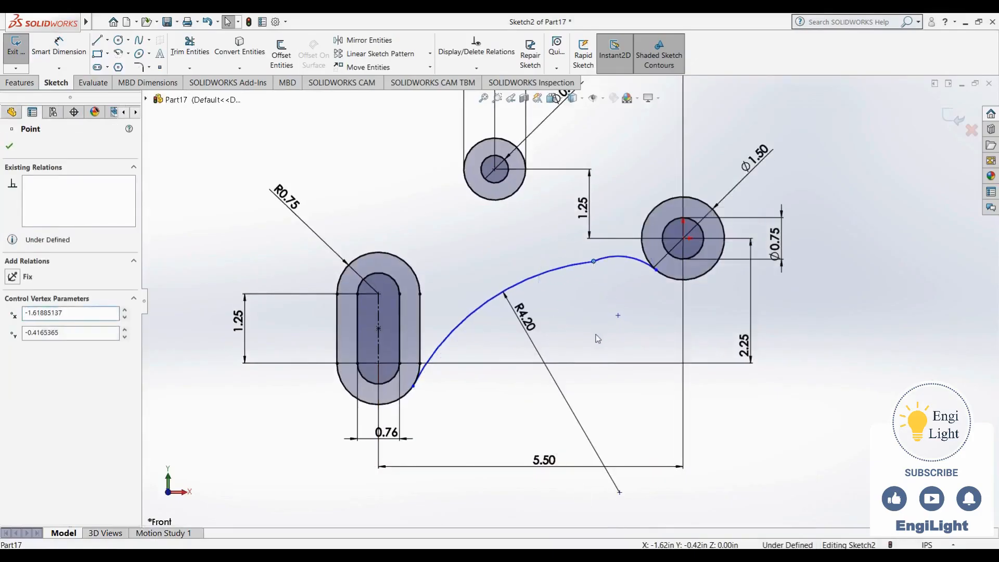
pyautogui.moveTo(596, 333); pyautogui.dragTo(585, 275, button='right')
pyautogui.click(612, 257)
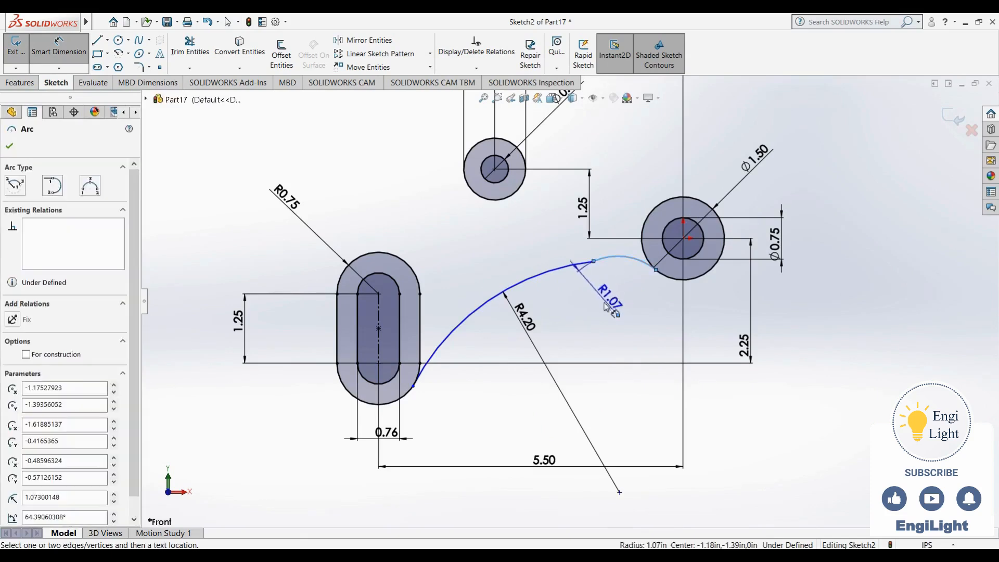
pyautogui.click(617, 299)
pyautogui.write('1')
pyautogui.press('Return')
pyautogui.press('Escape')
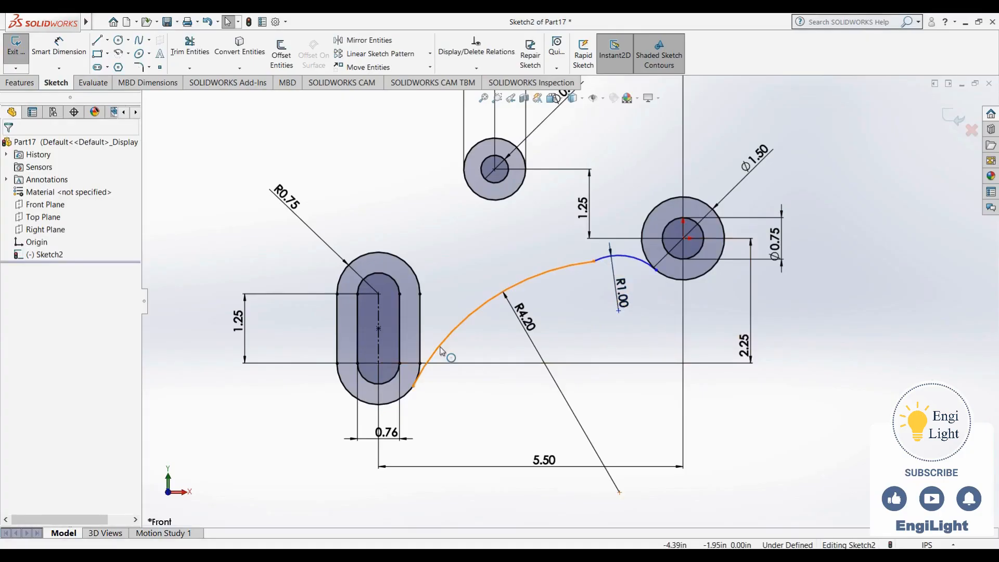
# Make the long 4.20 in radius arc tangent to the outer slot and to the small 1.00 in radius arc
pyautogui.click(476, 309)
pyautogui.keyDown('ctrl'); pyautogui.click(414, 390); pyautogui.keyUp('ctrl')
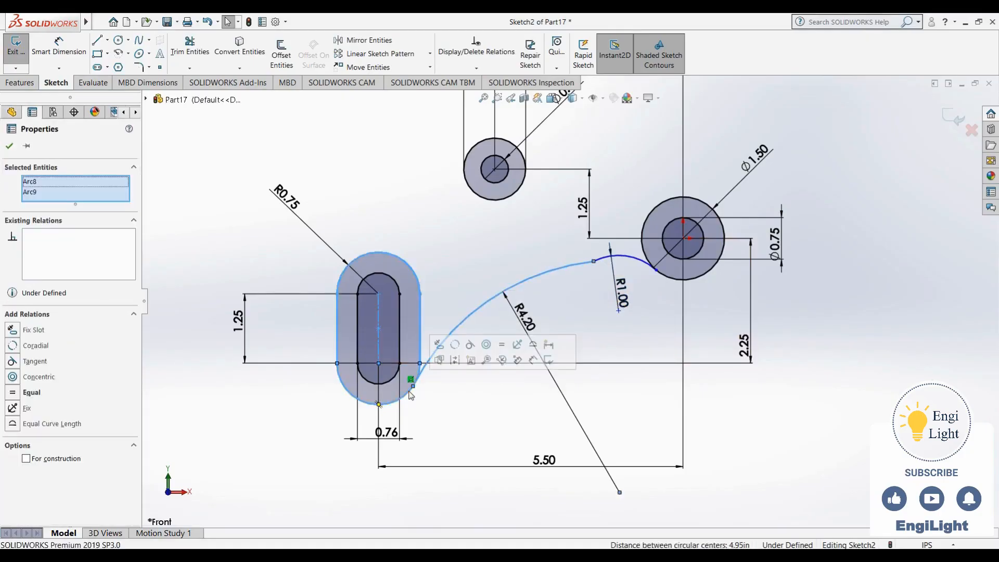
pyautogui.click(470, 345)
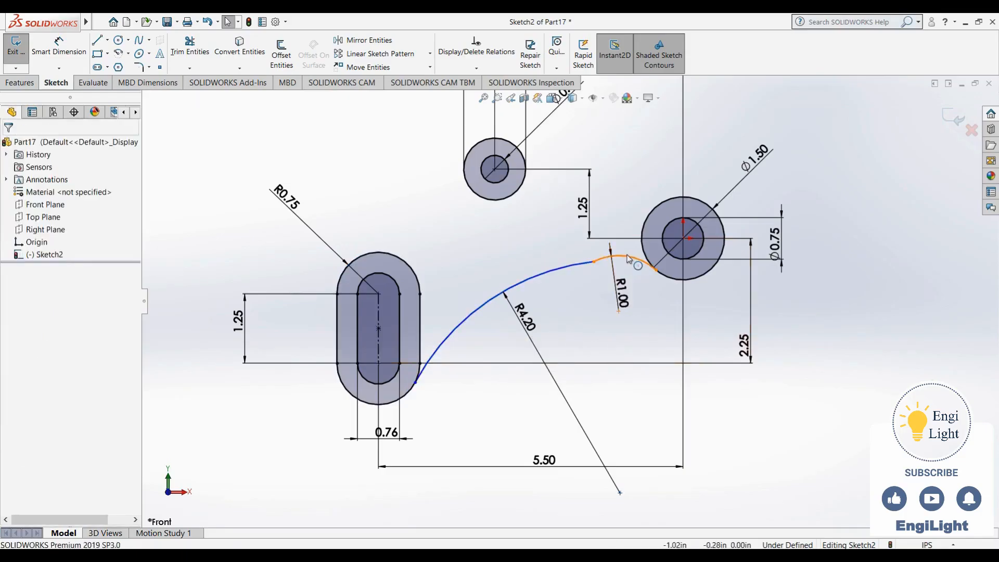
pyautogui.click(584, 265)
pyautogui.keyDown('ctrl'); pyautogui.click(599, 258); pyautogui.keyUp('ctrl')
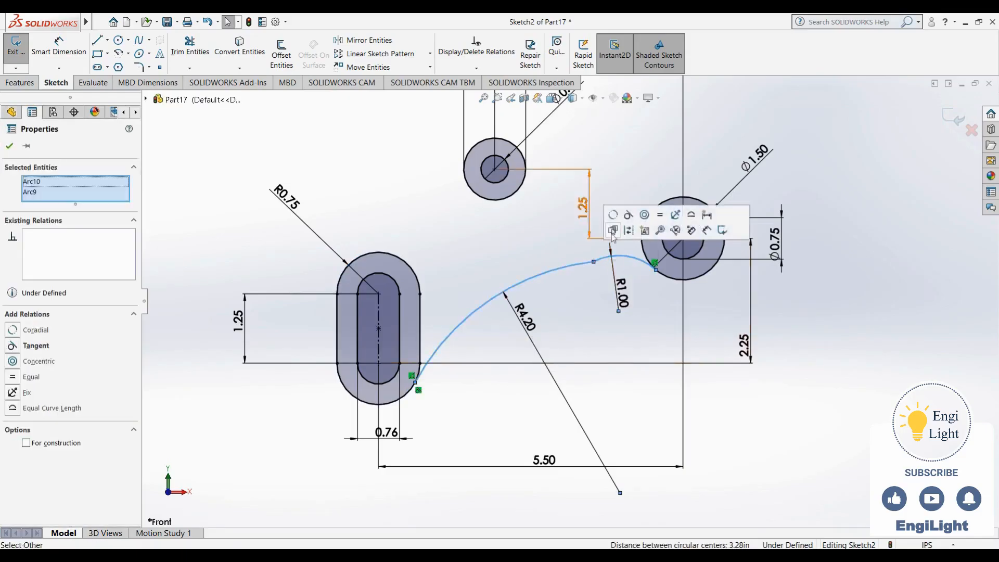
pyautogui.click(645, 221)
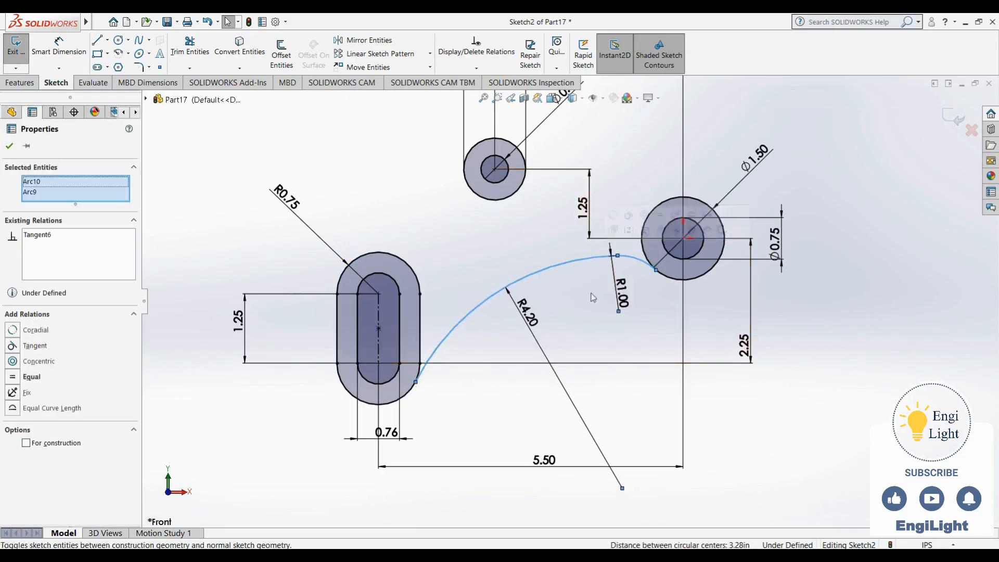
# Make the small 1.00 in radius arc tangent to the 1.50 in circle
pyautogui.click(646, 263)
pyautogui.keyDown('ctrl'); pyautogui.click(672, 279); pyautogui.keyUp('ctrl')
pyautogui.click(714, 240)
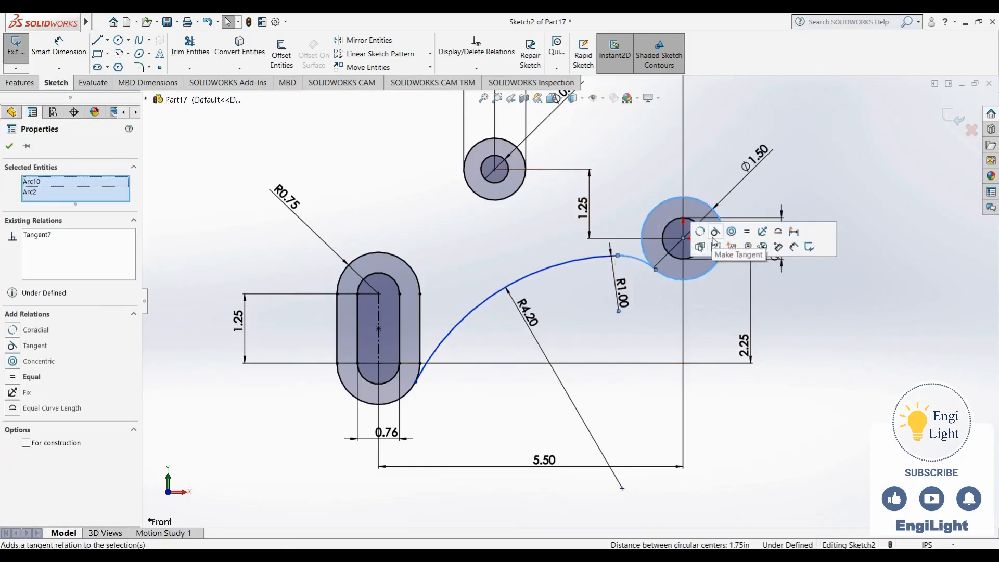
pyautogui.click(636, 324)
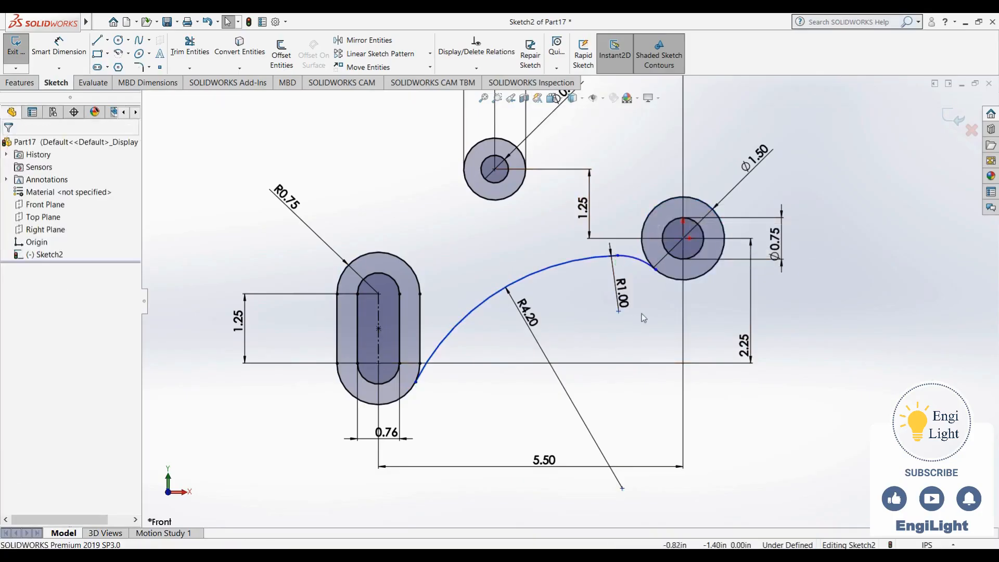
# Set the vertical distance between the origin and the small 1.00 in radius arc's centre to 1.25 in
pyautogui.scroll(-3, 636, 323)
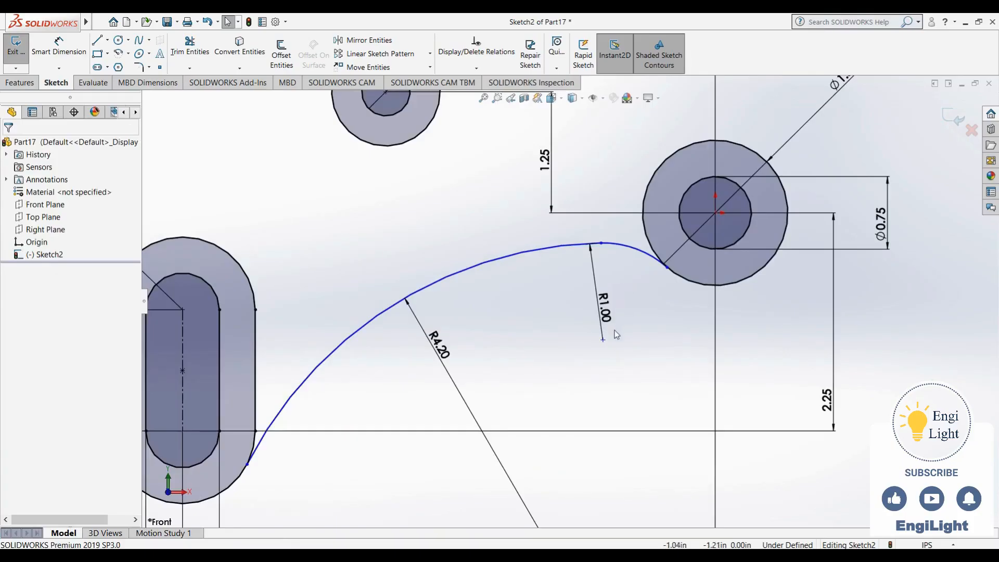
pyautogui.scroll(2, 617, 335)
pyautogui.click(597, 334)
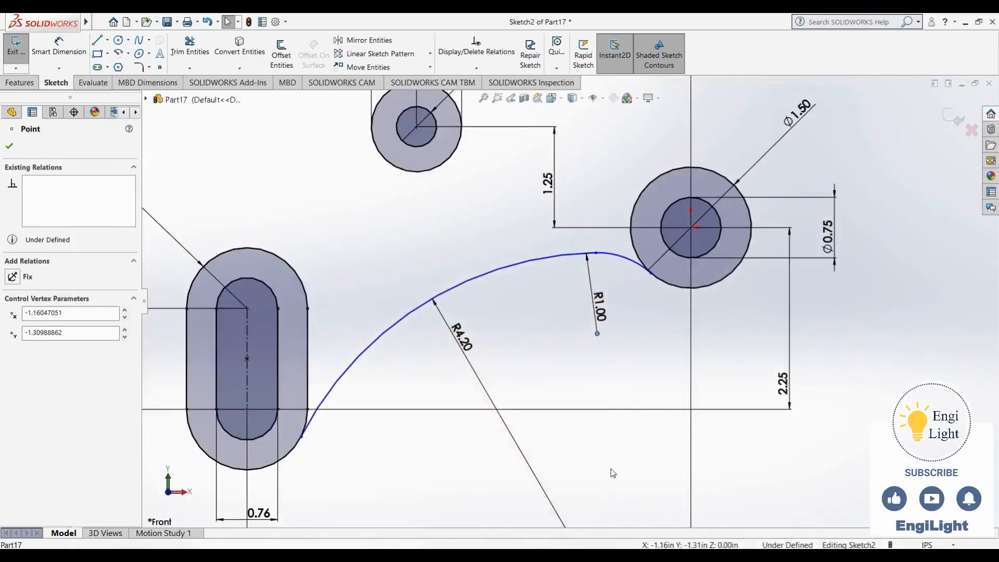
pyautogui.press('Escape')
pyautogui.click(59, 47)
pyautogui.click(691, 227)
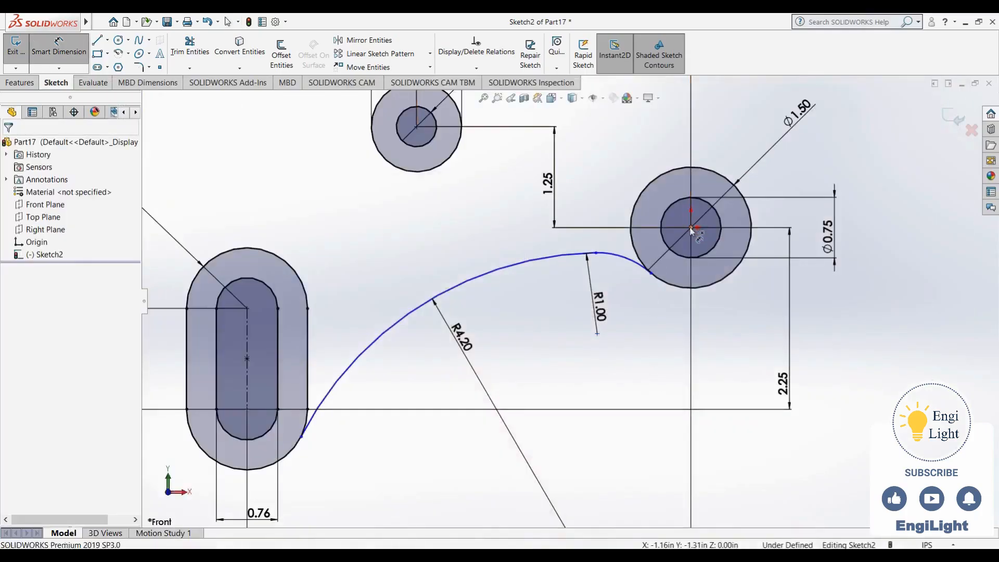
pyautogui.click(597, 334)
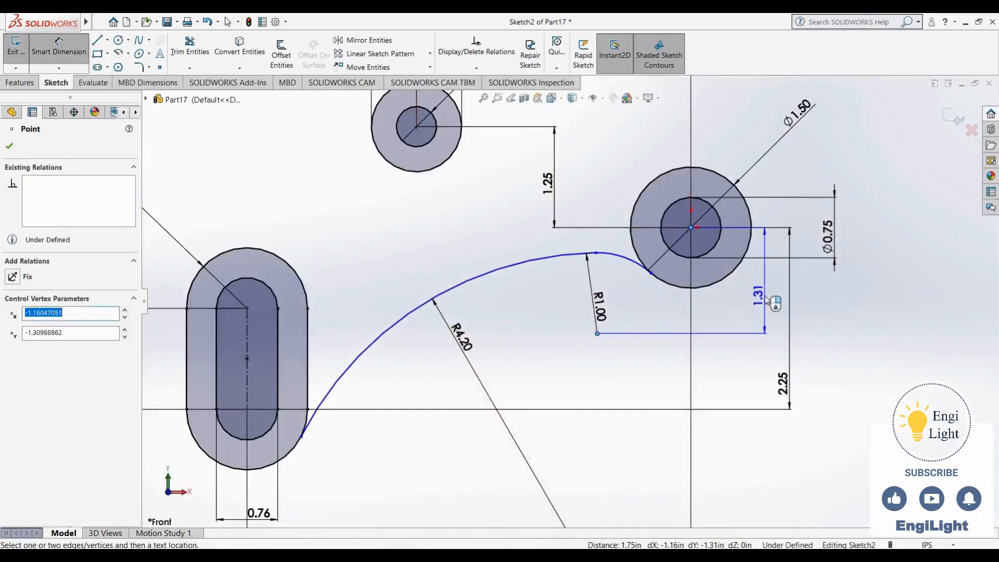
pyautogui.click(764, 301)
pyautogui.write('1.25')
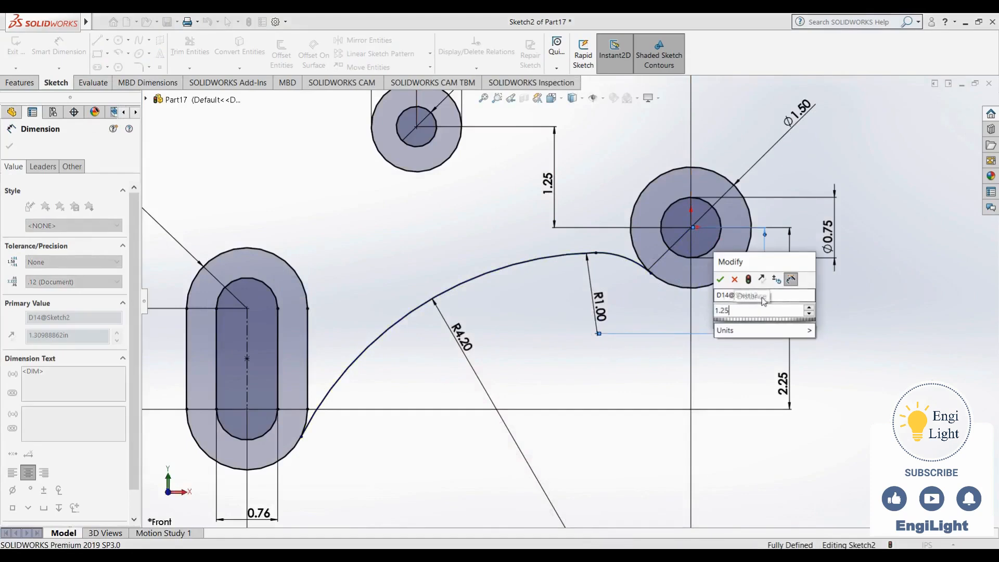
pyautogui.press('Return')
pyautogui.press('Escape')
pyautogui.press('f')
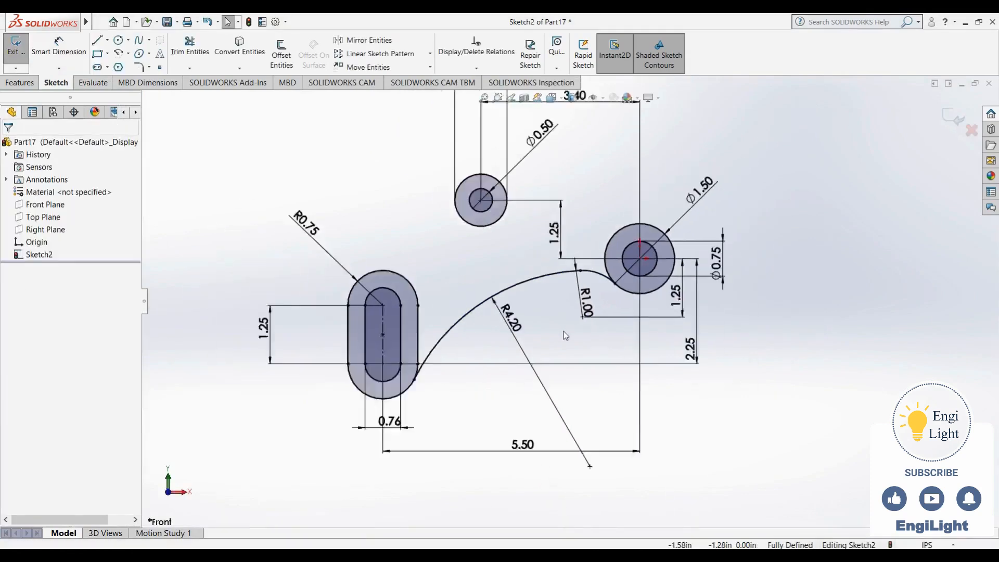
# Following the reference drawing, sketch a three-point arc of about 11.7 in radius from the outer slot's upper left to the 1.50 in circle's top
pyautogui.click(577, 555)
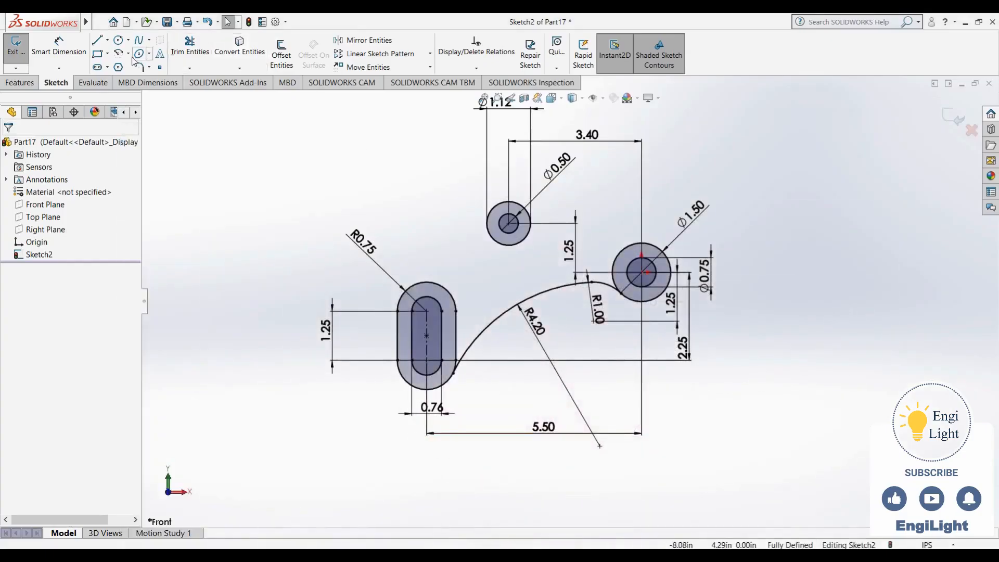
pyautogui.click(123, 55)
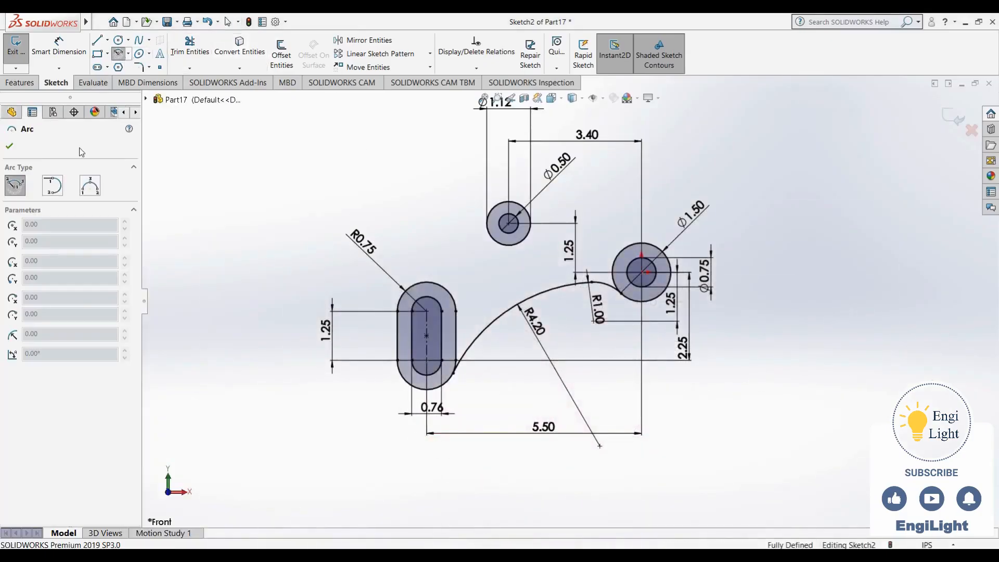
pyautogui.click(90, 186)
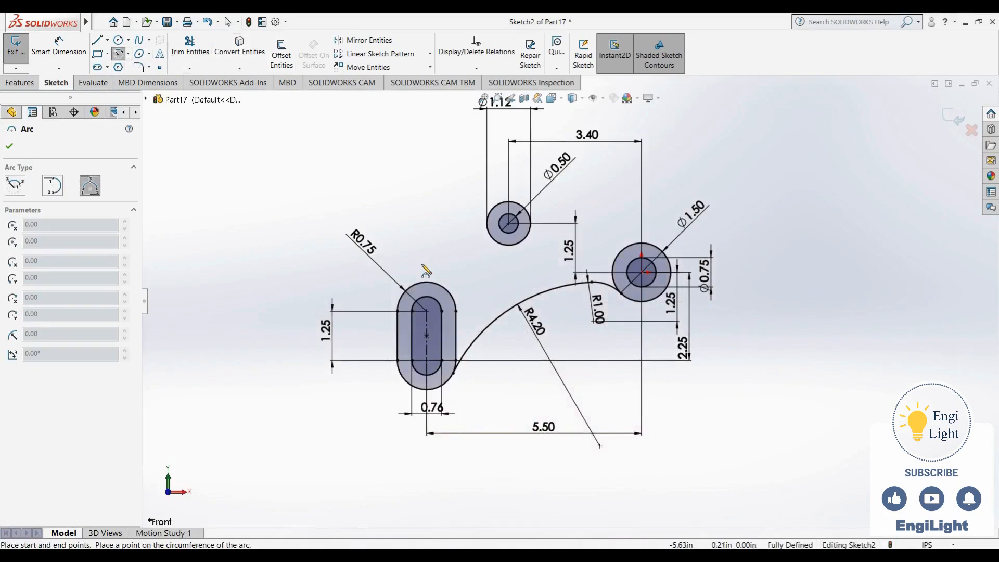
pyautogui.click(593, 556)
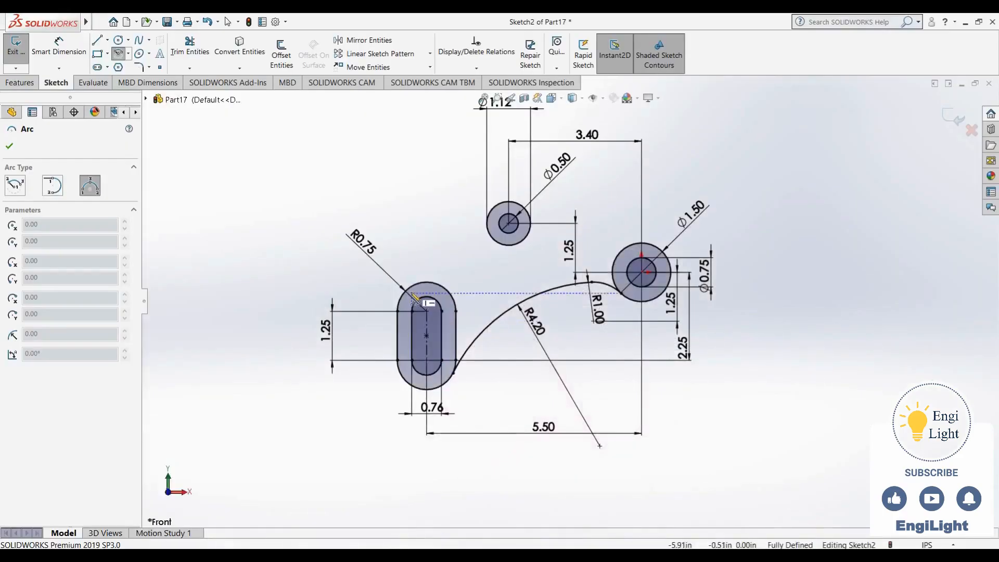
pyautogui.click(410, 289)
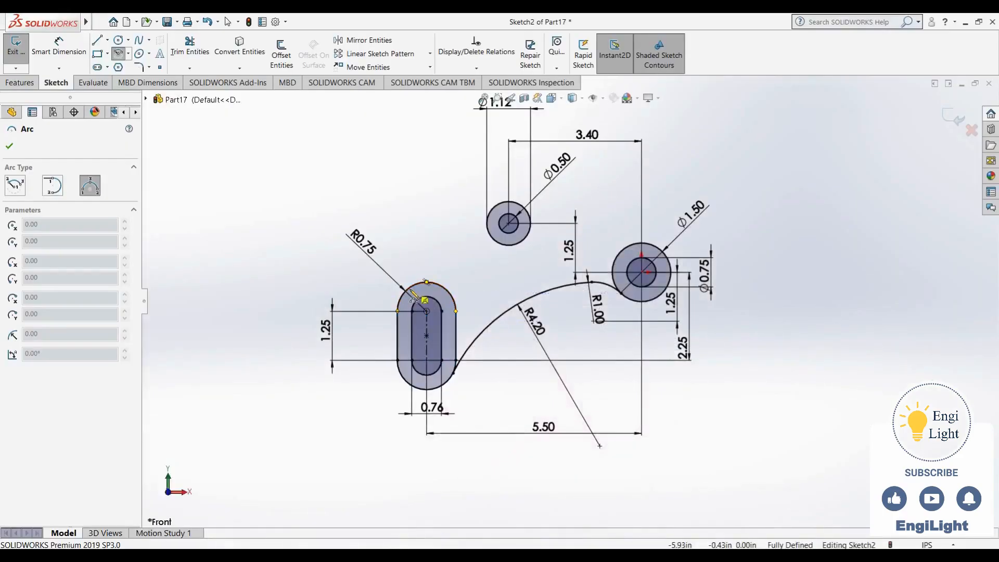
pyautogui.click(652, 244)
pyautogui.click(542, 249)
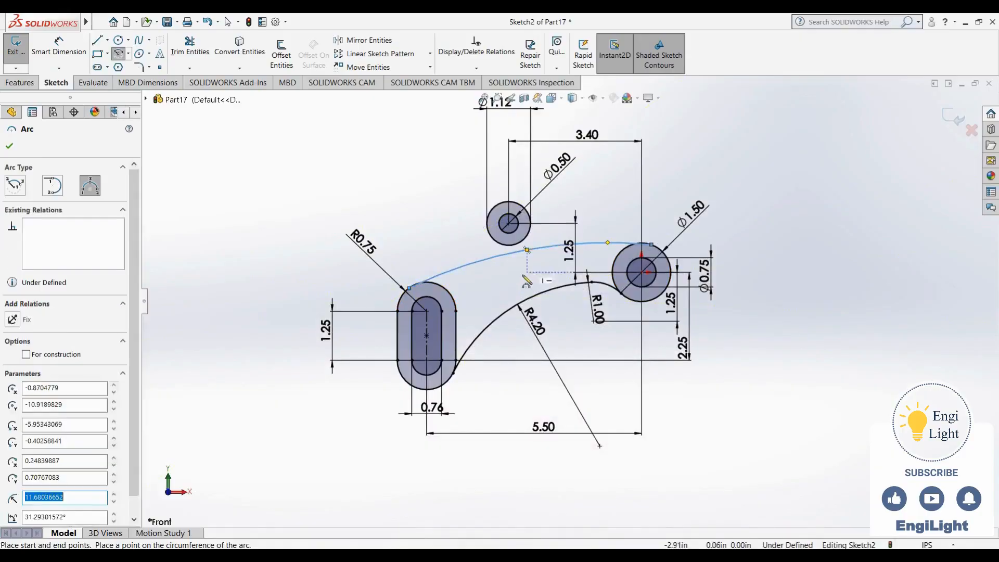
pyautogui.press('Escape')
# Make the upper connecting arc tangent to the outer slot's top end and to the 1.50 in circle
pyautogui.click(462, 274)
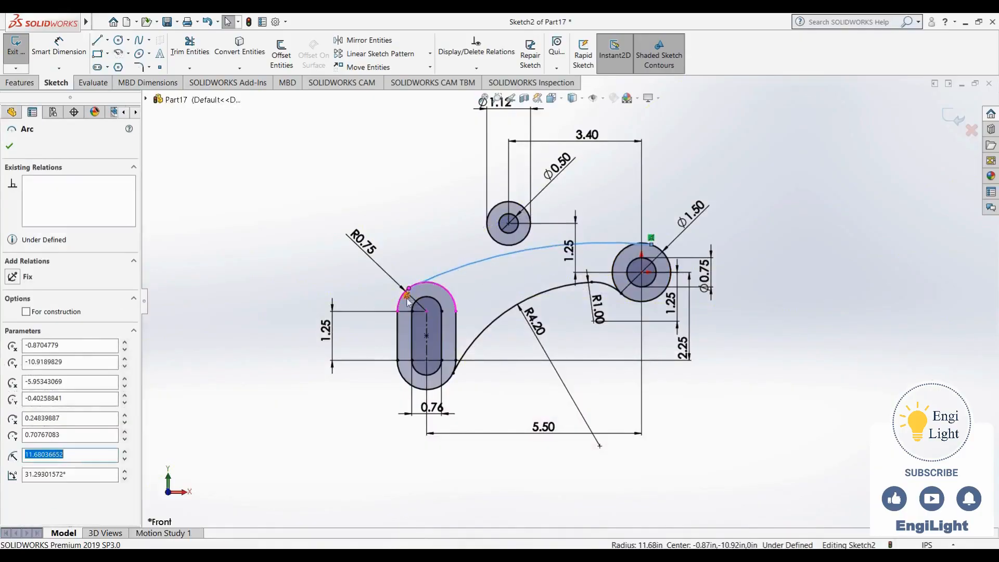
pyautogui.keyDown('ctrl'); pyautogui.click(400, 308); pyautogui.keyUp('ctrl')
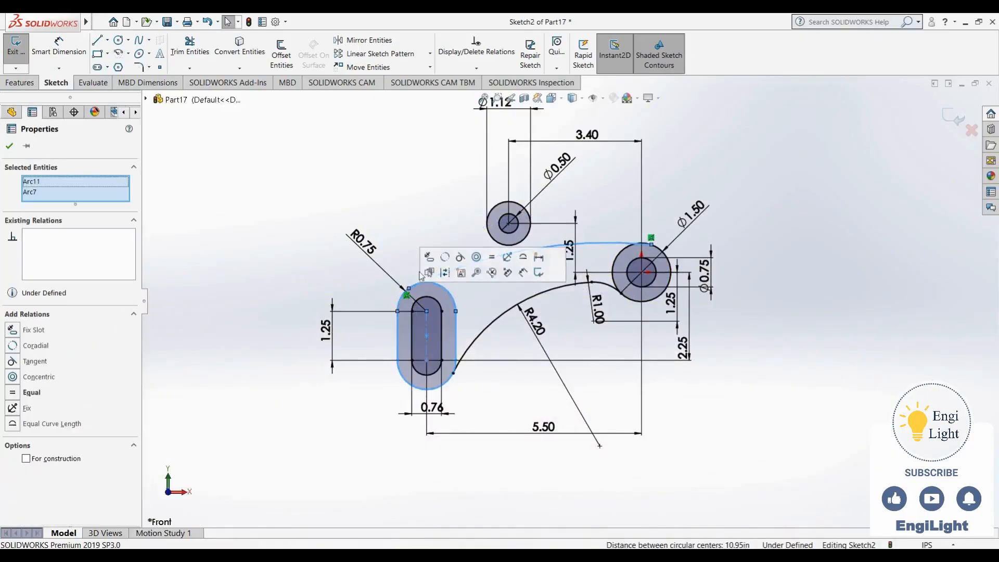
pyautogui.click(461, 257)
pyautogui.click(752, 197)
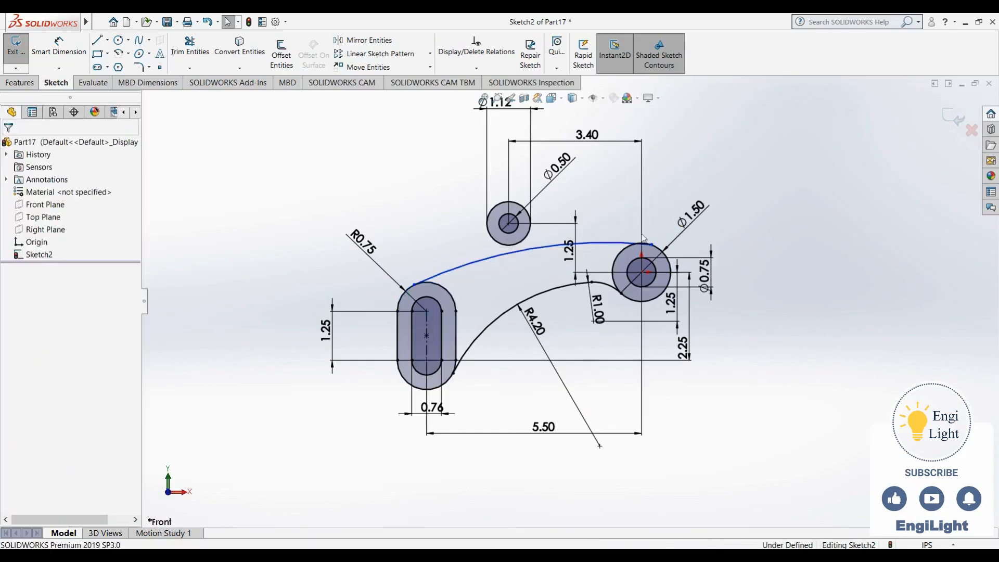
pyautogui.click(617, 244)
pyautogui.keyDown('ctrl'); pyautogui.click(664, 252); pyautogui.keyUp('ctrl')
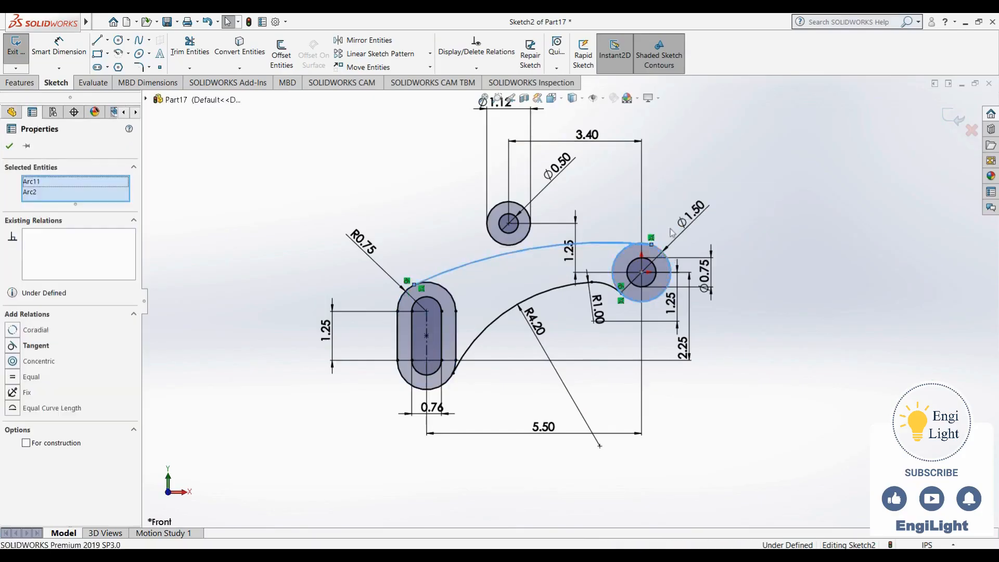
pyautogui.click(705, 206)
pyautogui.press('Escape')
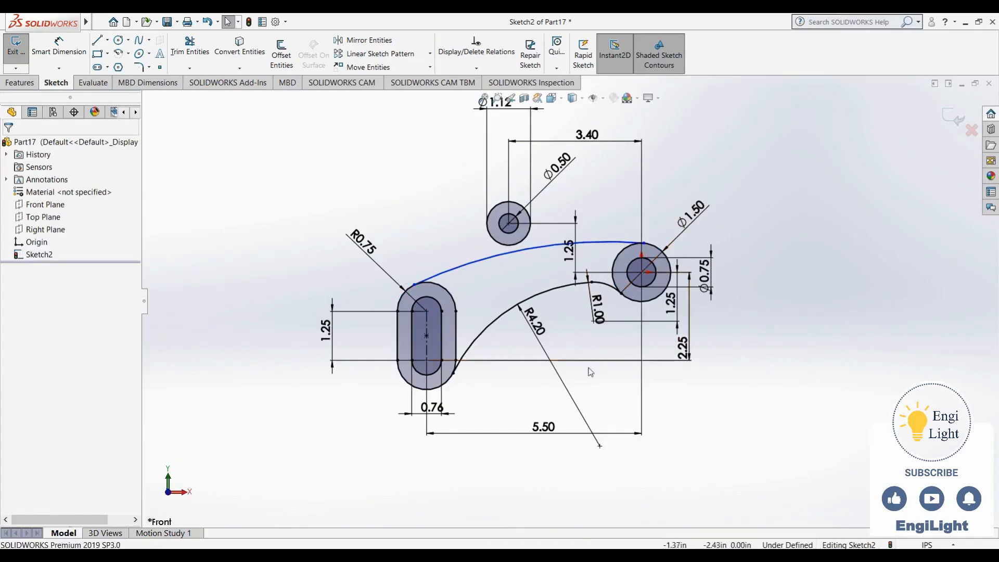
# Set the upper connecting arc's radius to 6 in
pyautogui.moveTo(721, 466); pyautogui.dragTo(721, 418, button='right')
pyautogui.click(509, 254)
pyautogui.click(495, 300)
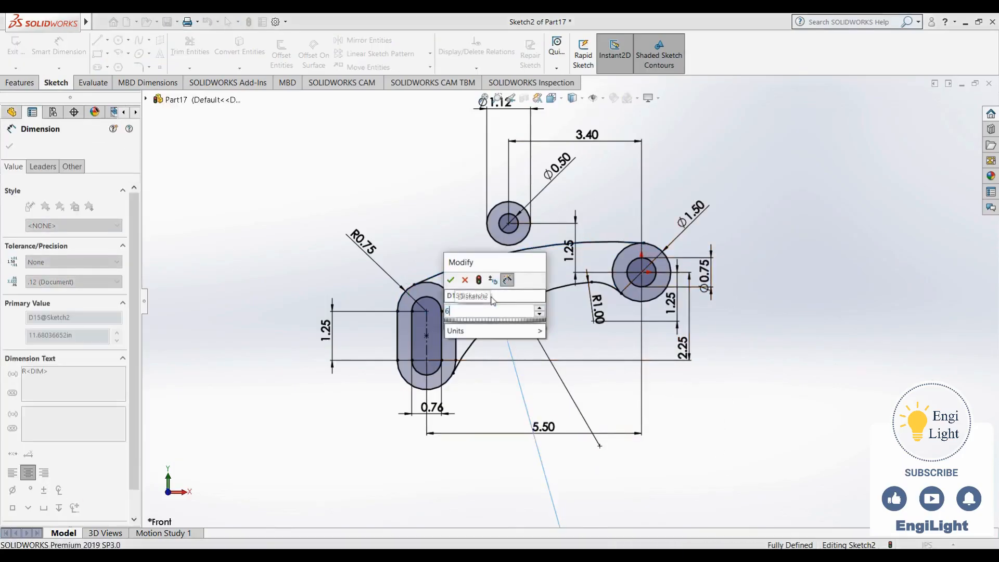
pyautogui.press('Return')
pyautogui.press('Escape')
# Following the reference drawing, sketch a vertical line about 0.43 in long from the 1.12 in circle's left quadrant down to the upper arc
pyautogui.scroll(-5, 529, 250)
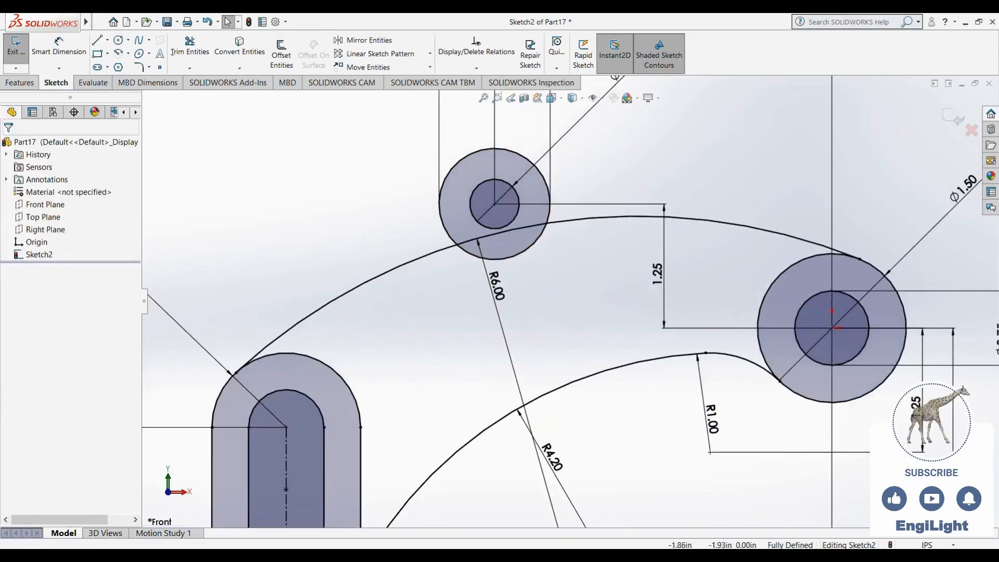
pyautogui.click(690, 555)
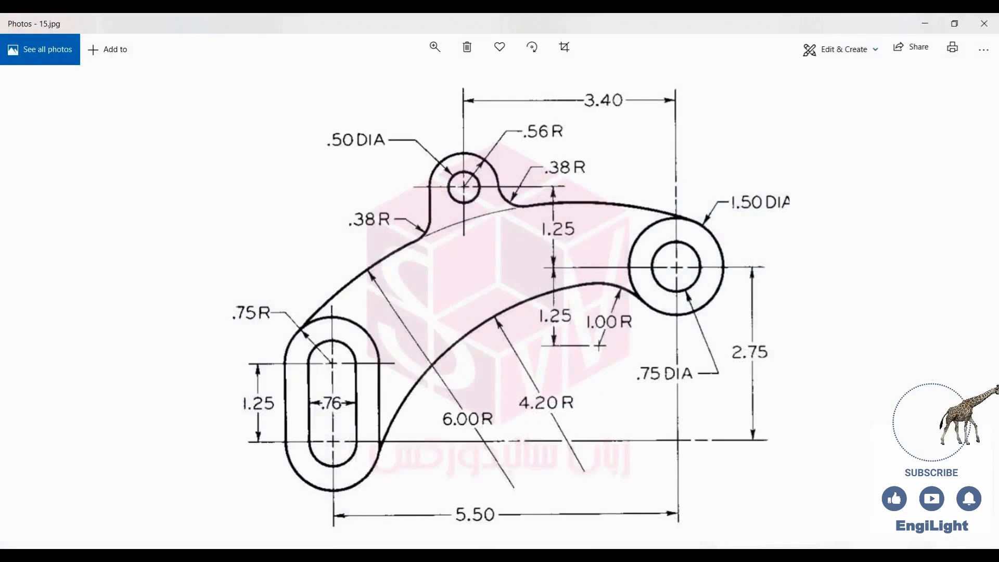
pyautogui.click(594, 554)
pyautogui.click(97, 41)
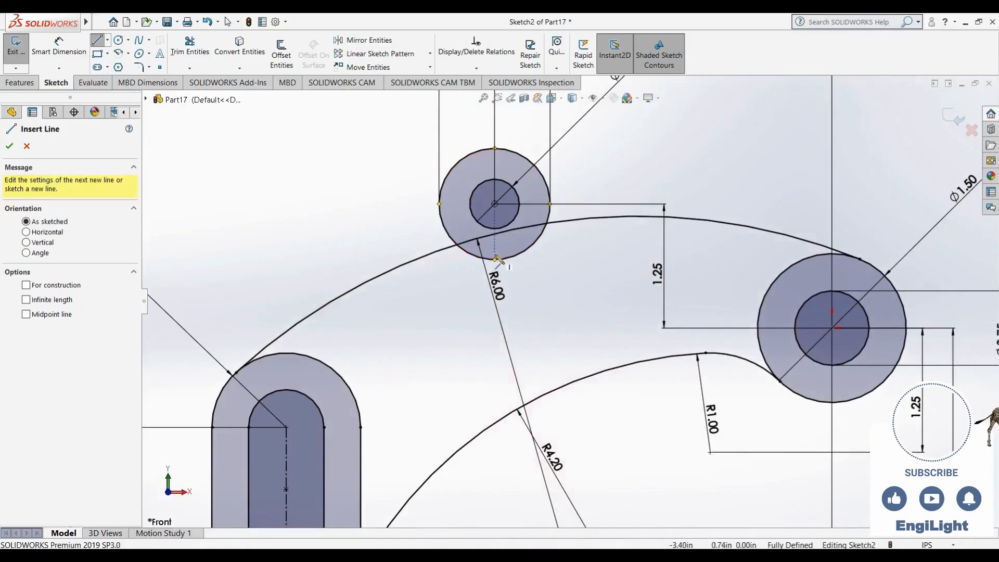
pyautogui.click(440, 204)
pyautogui.doubleClick(439, 250)
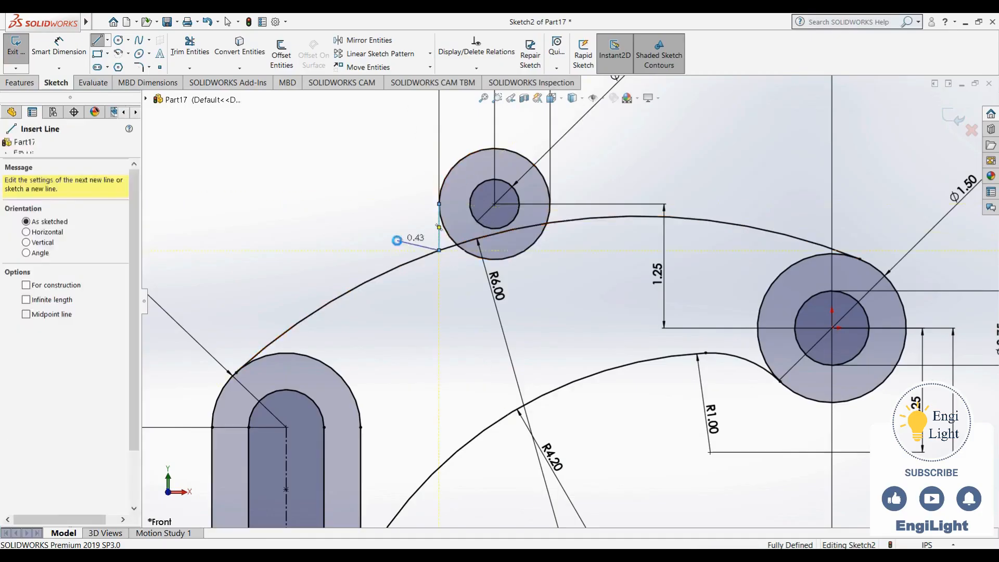
pyautogui.press('Escape')
# Turn on the display of sketch relations and check the small boss's side blends in the reference drawing
pyautogui.click(602, 99)
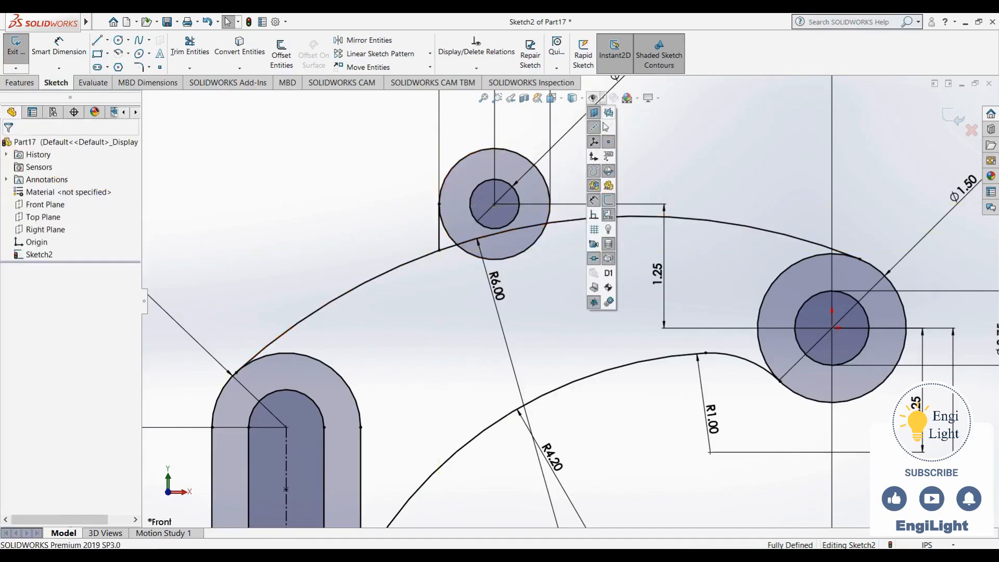
pyautogui.click(596, 217)
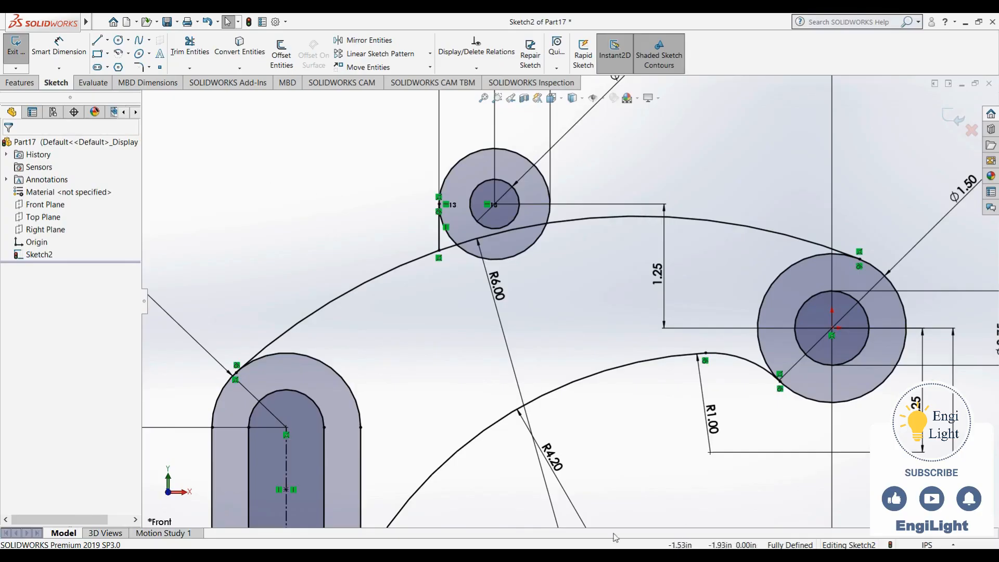
pyautogui.click(598, 556)
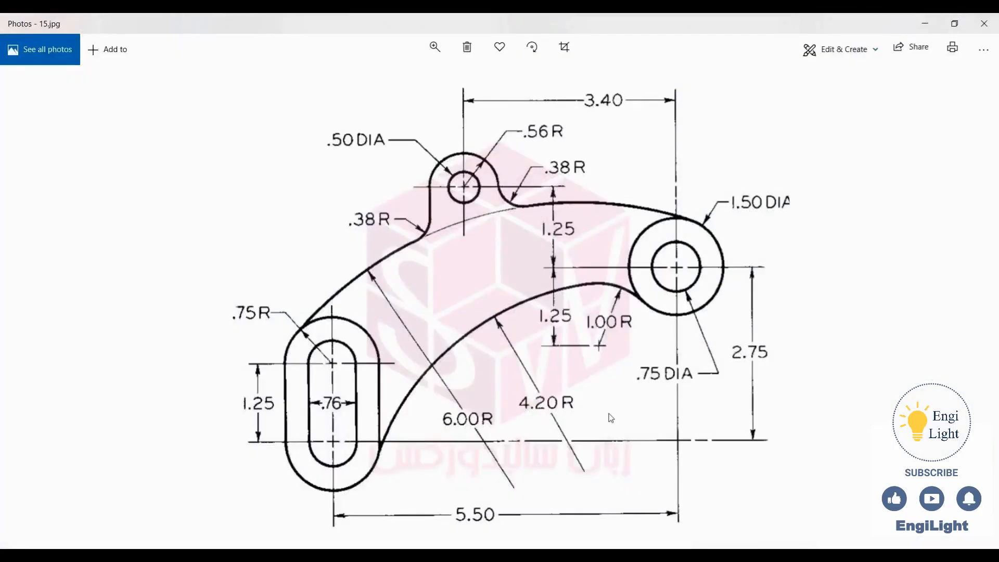
pyautogui.click(598, 556)
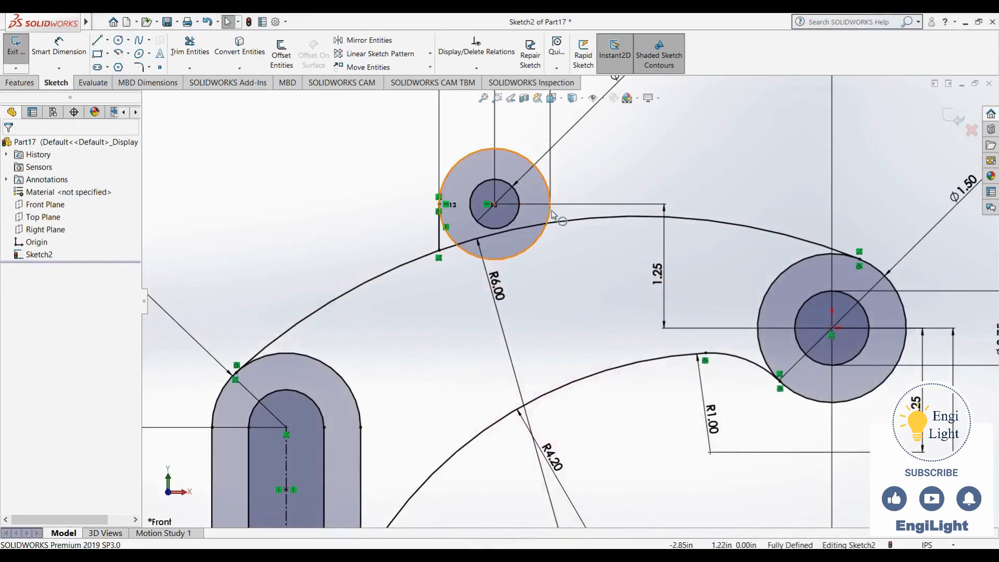
# Sketch a vertical line about 0.19 in long from the 1.12 in circle's right quadrant down to the upper connecting arc
pyautogui.scroll(3, 555, 221)
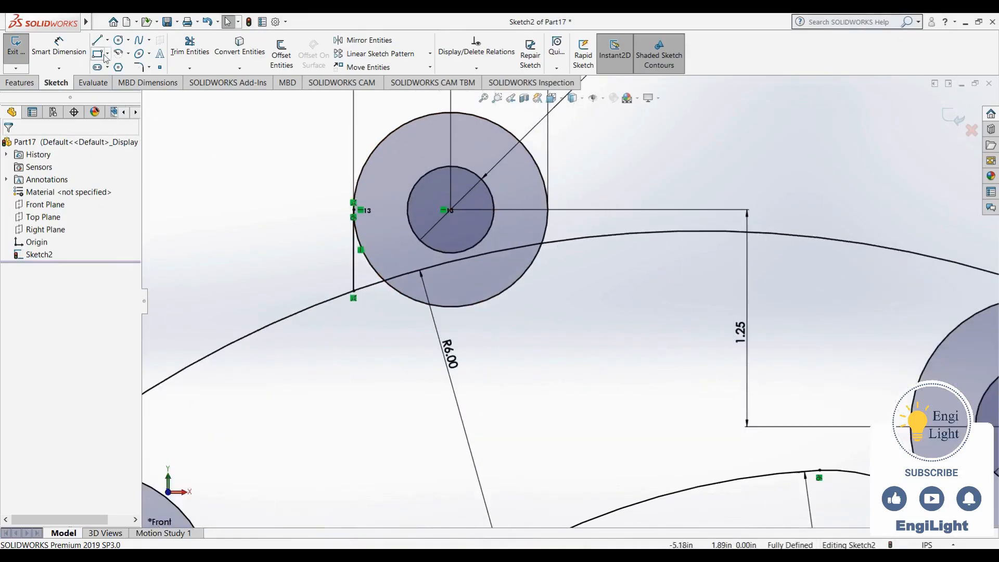
pyautogui.click(97, 40)
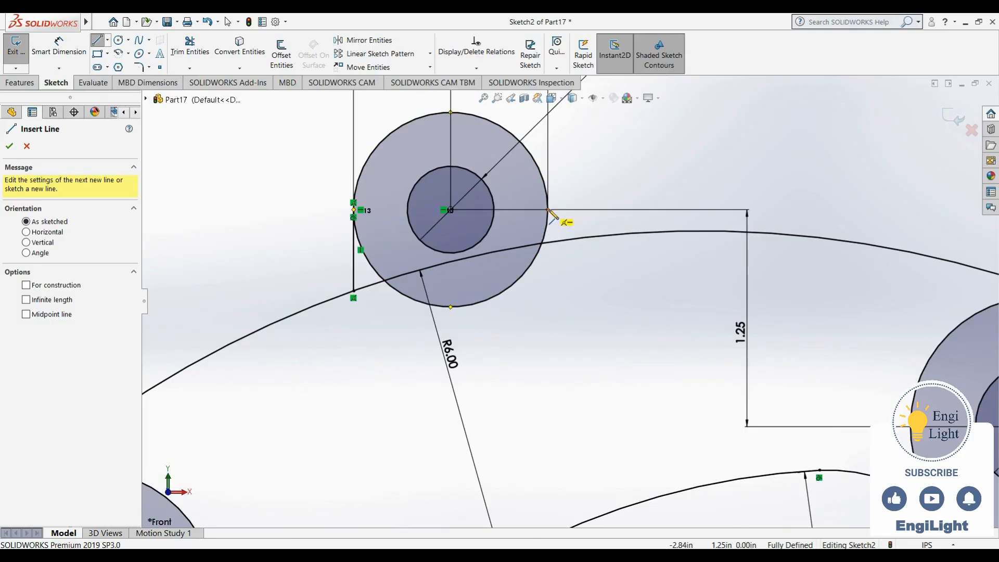
pyautogui.click(548, 211)
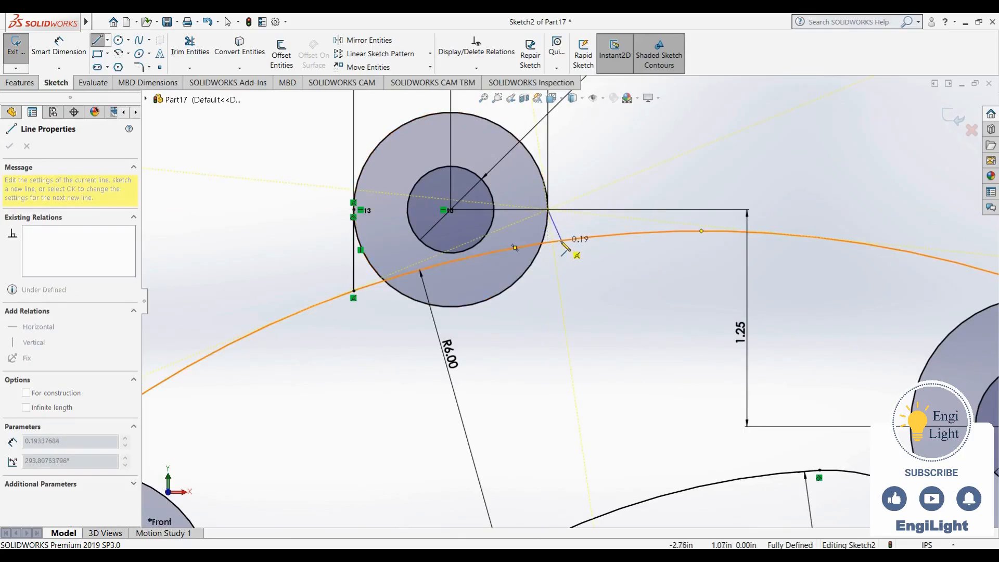
pyautogui.doubleClick(548, 244)
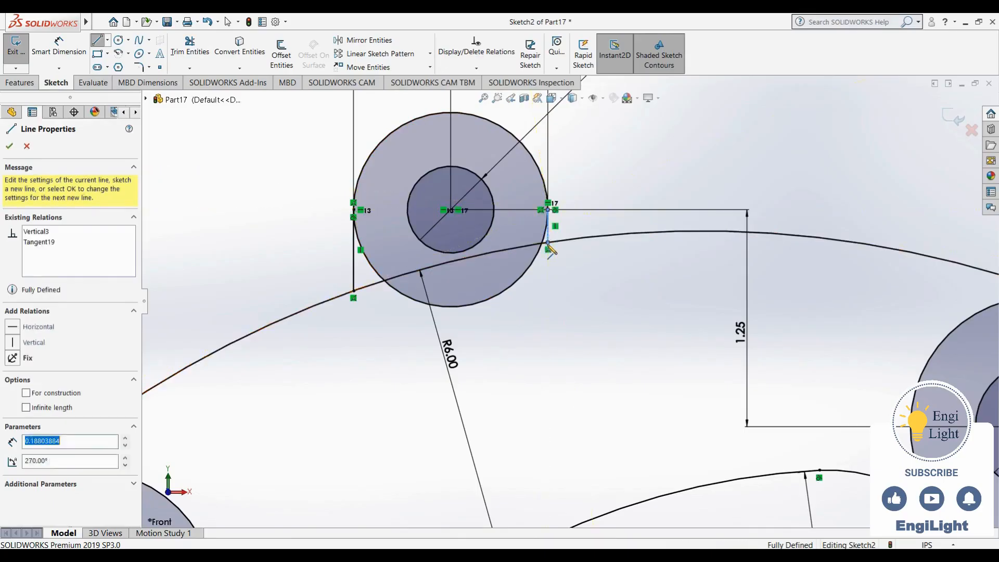
pyautogui.press('Escape')
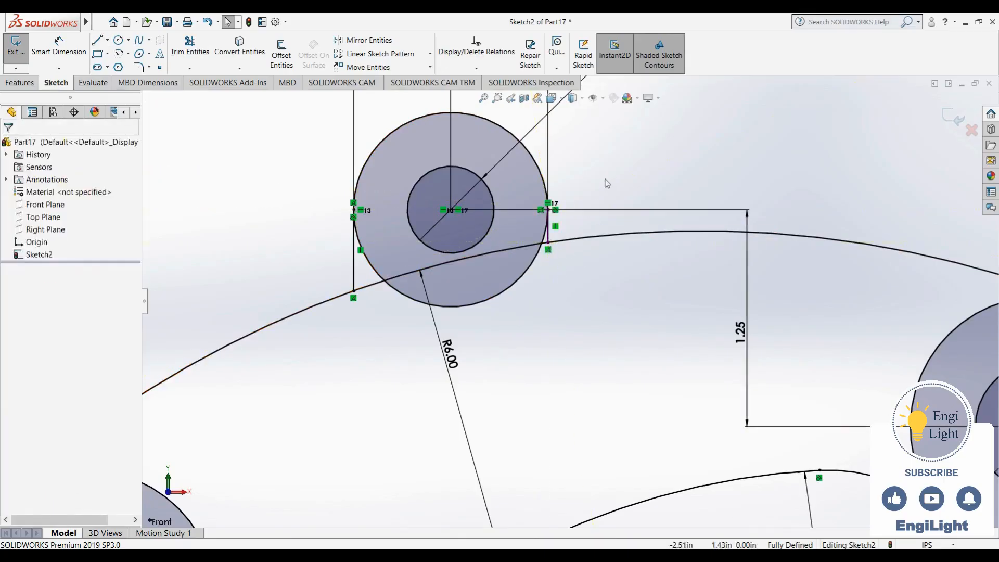
# Trim the lower part of the 1.12 in circle and the portion of the upper arc between the two vertical lines
pyautogui.scroll(2, 594, 343)
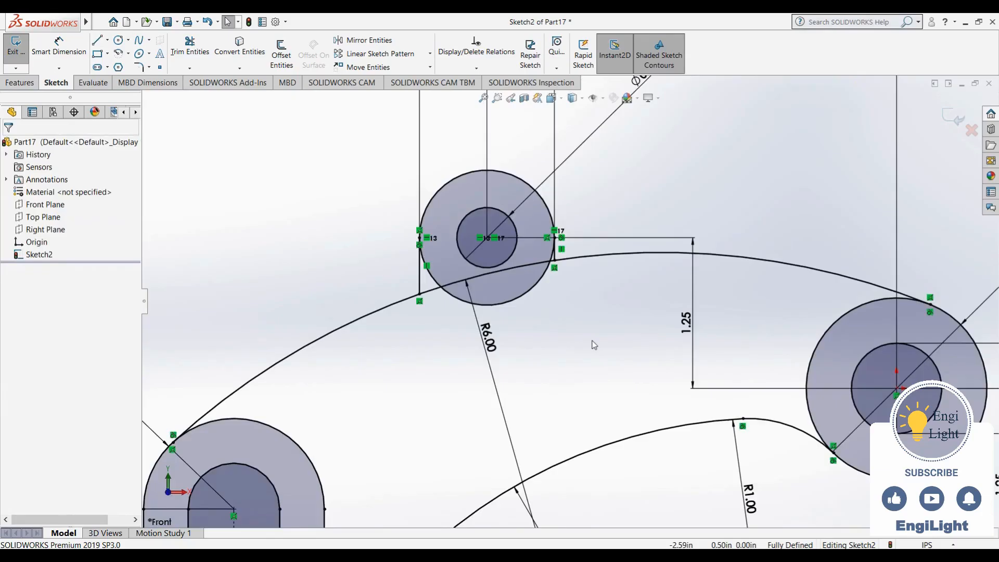
pyautogui.click(190, 46)
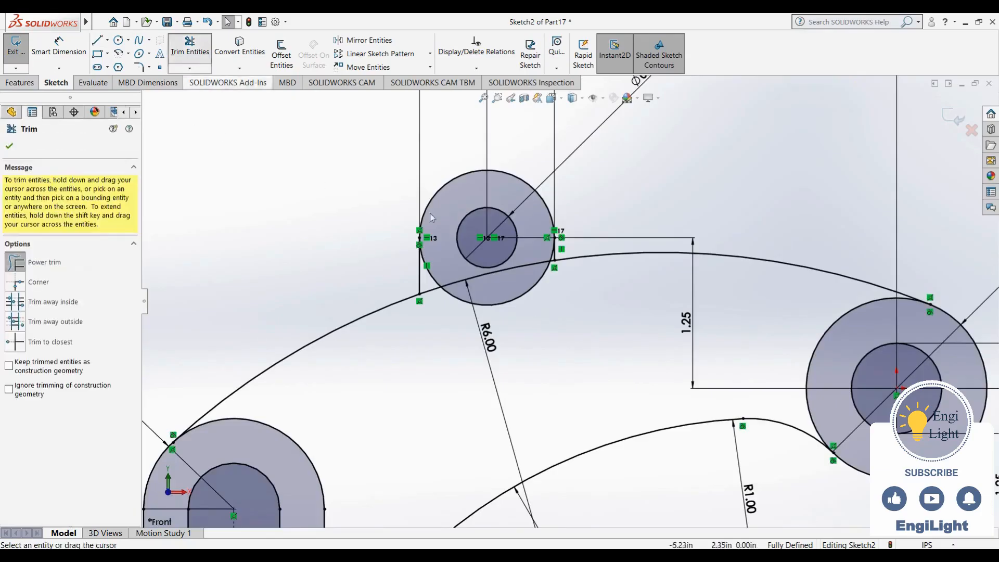
pyautogui.moveTo(484, 311)
pyautogui.mouseDown()
pyautogui.moveTo(447, 275)
pyautogui.moveTo(429, 301)
pyautogui.mouseUp()
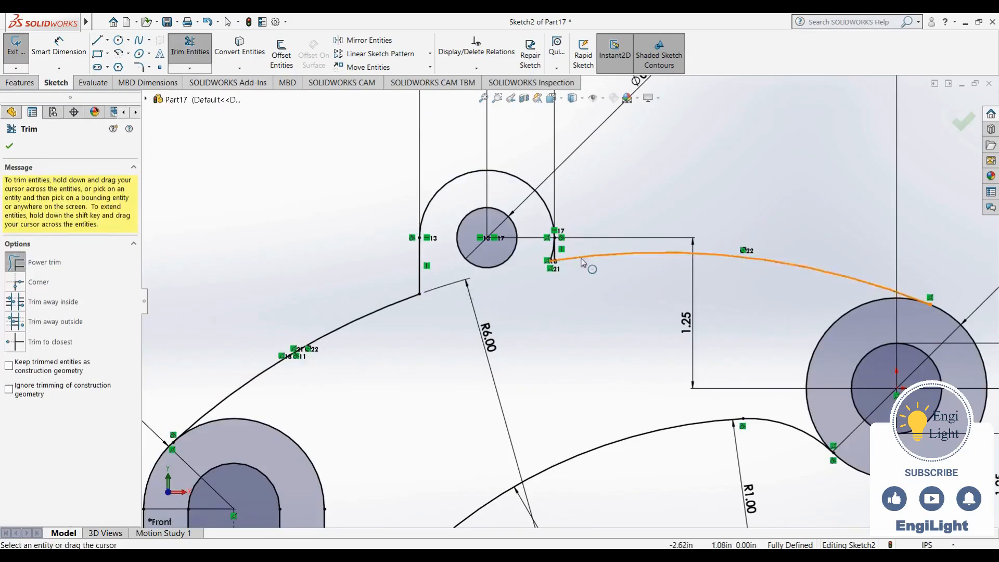
pyautogui.scroll(-5, 534, 304)
pyautogui.moveTo(500, 326); pyautogui.dragTo(492, 254)
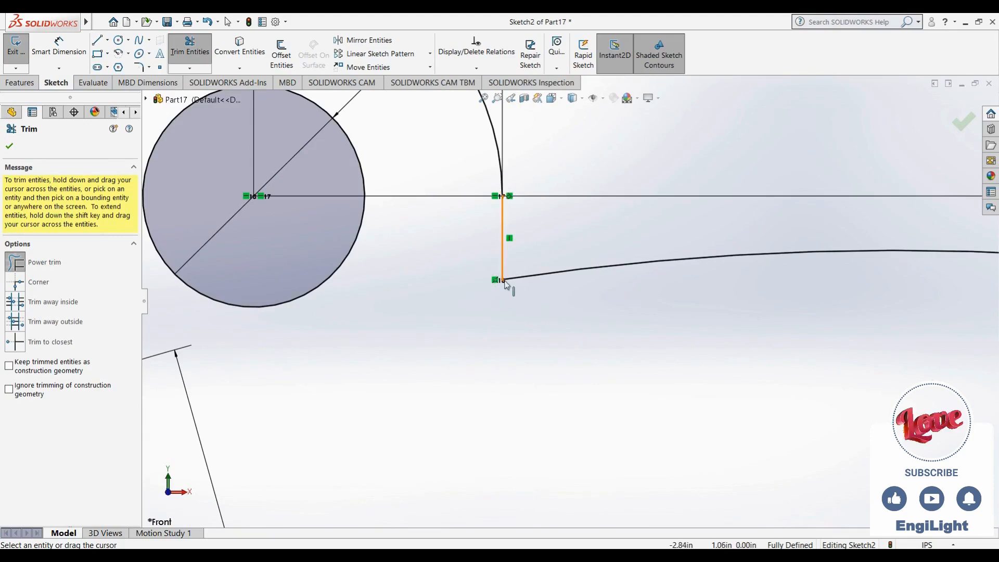
pyautogui.scroll(4, 502, 214)
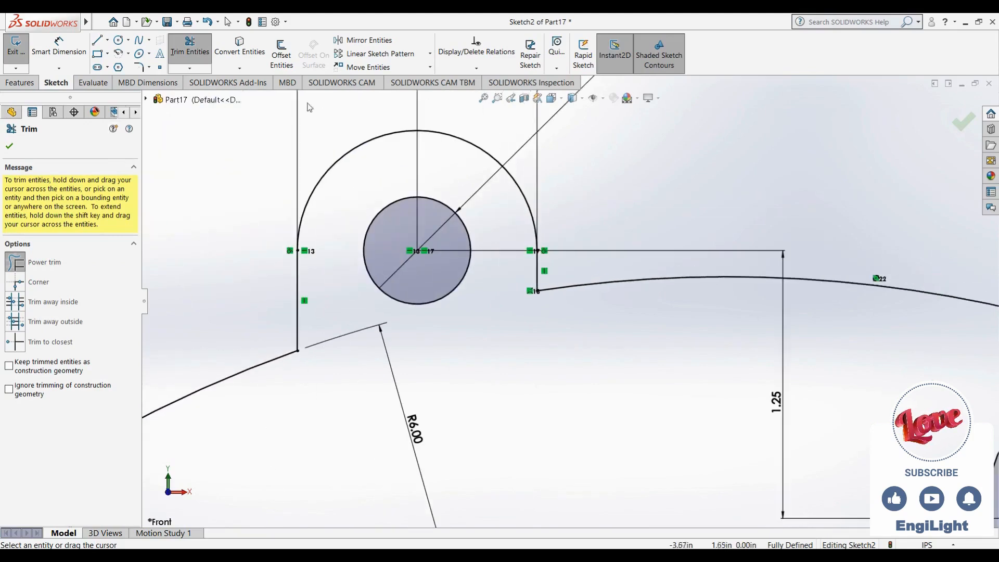
# Following the reference drawing, try to add a 0.38 in sketch fillet where the right vertical line meets the upper arc
pyautogui.click(141, 69)
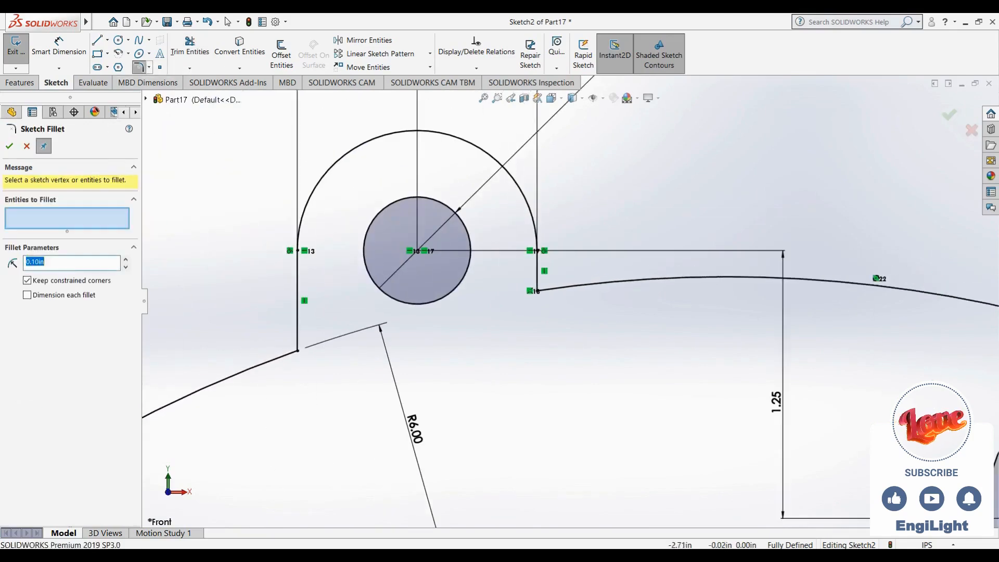
pyautogui.hotkey('alt', 'Tab')
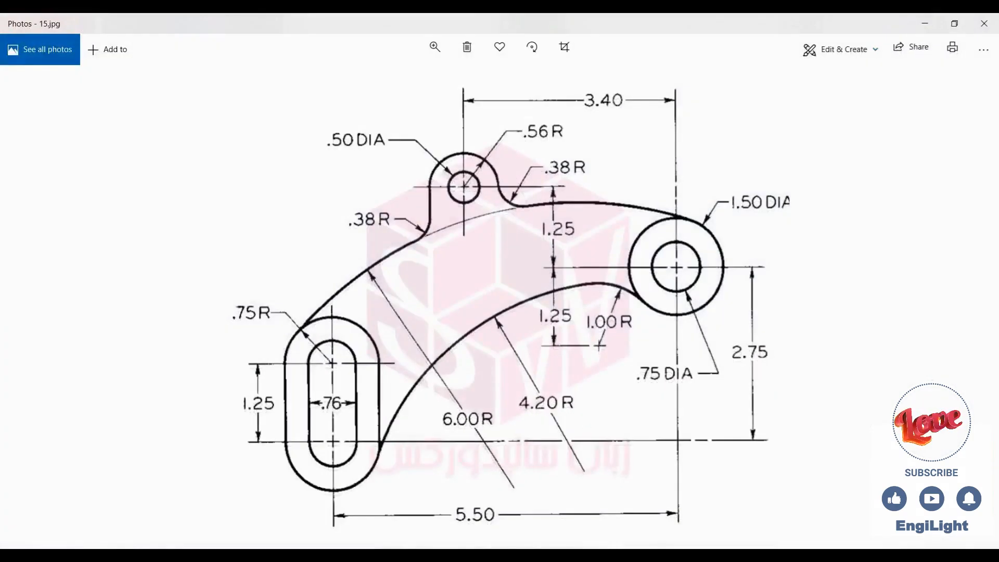
pyautogui.hotkey('alt', 'Tab')
pyautogui.doubleClick(73, 261)
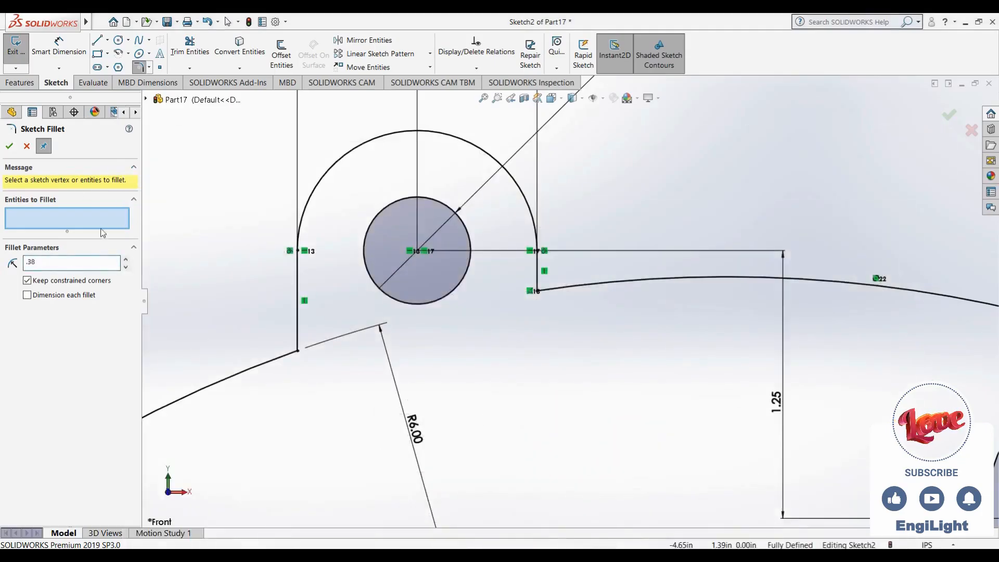
pyautogui.click(537, 292)
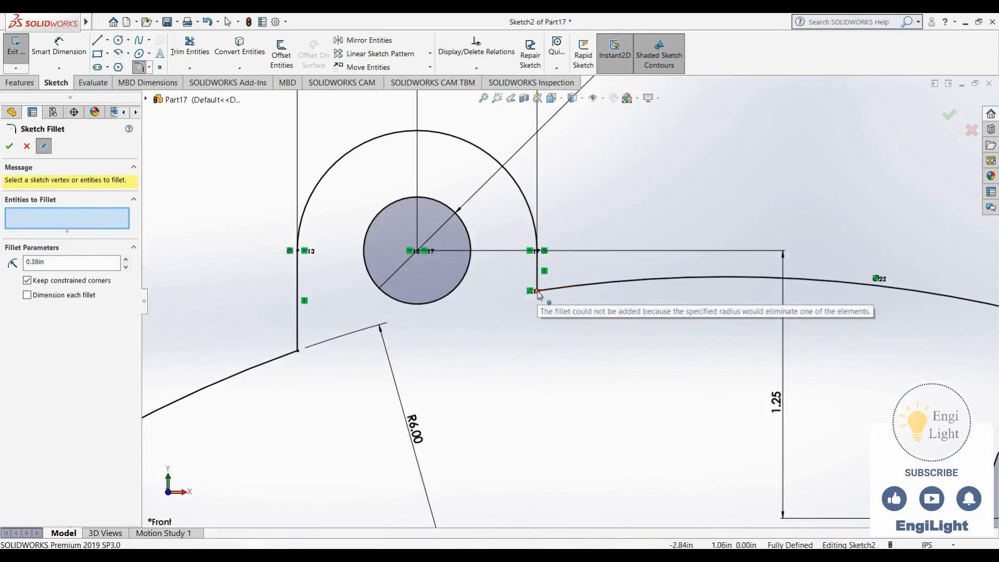
pyautogui.click(538, 294)
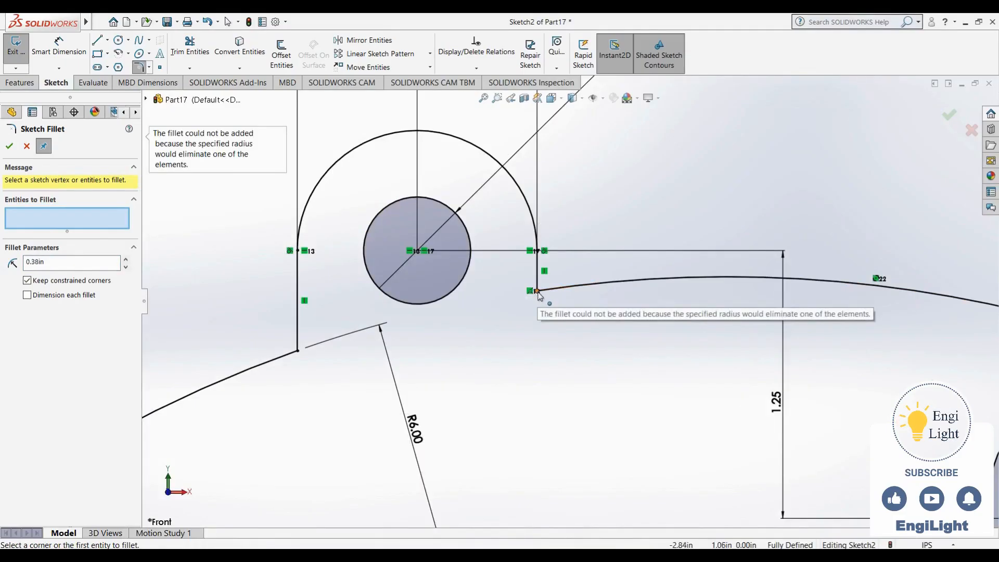
pyautogui.click(27, 146)
# Check the length of the small boss's right vertical line, and undo the trims together with that line
pyautogui.click(59, 47)
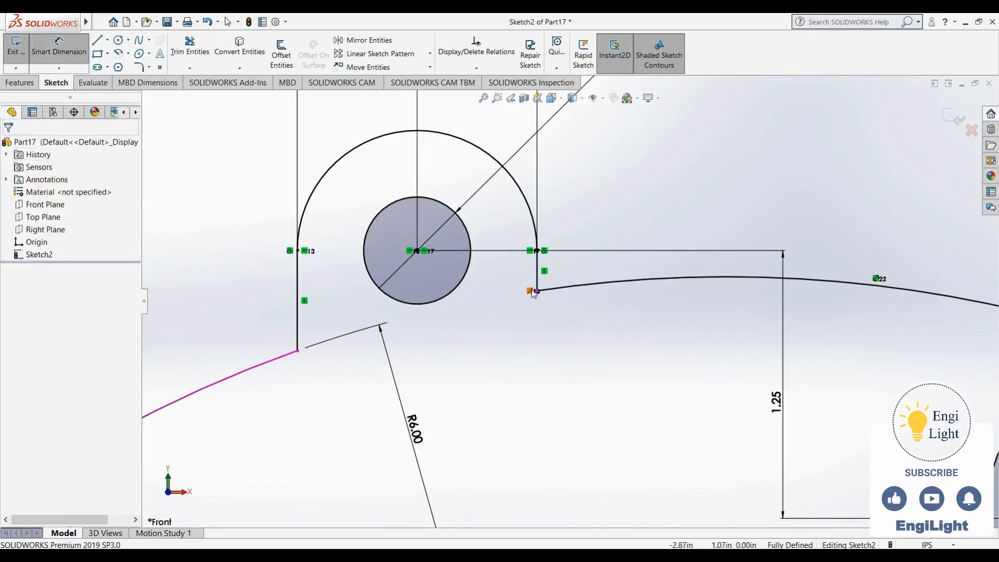
pyautogui.click(538, 274)
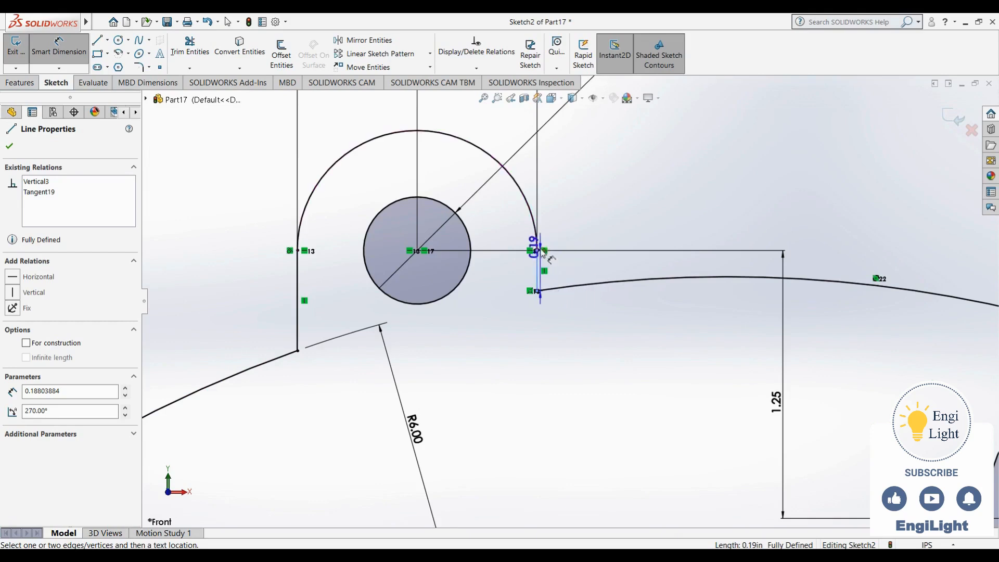
pyautogui.press('Escape')
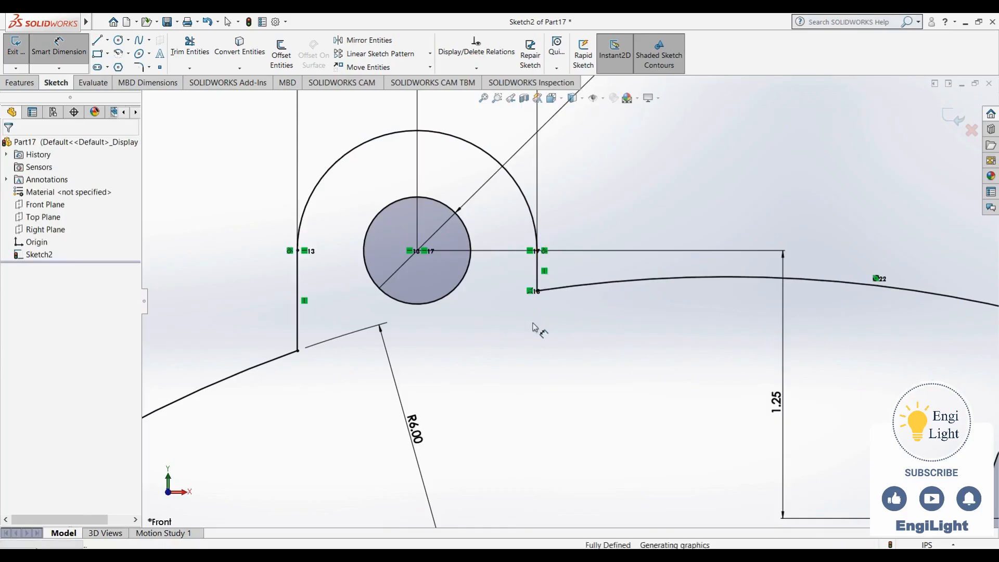
pyautogui.press('Escape')
pyautogui.hotkey('ctrl', 'z')
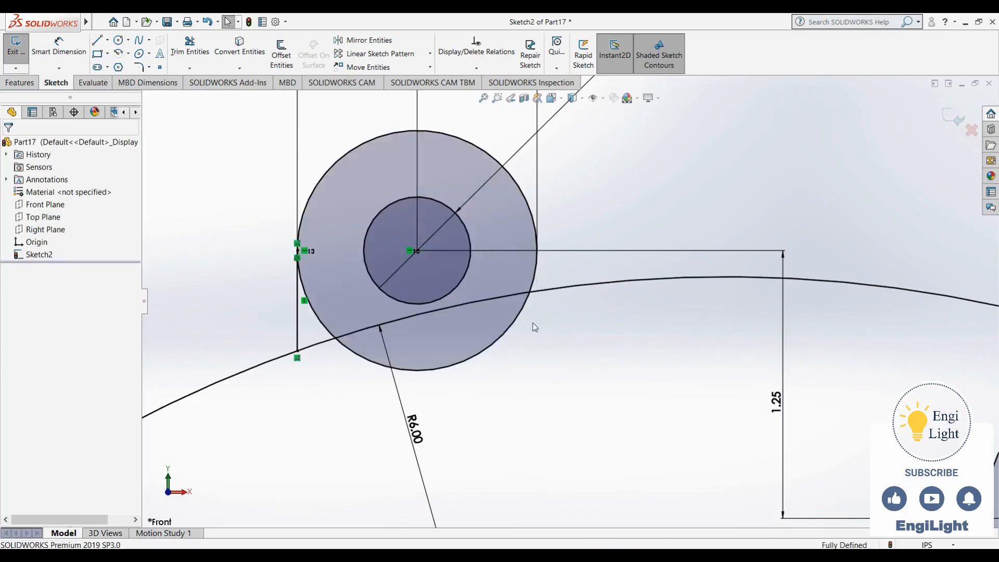
pyautogui.scroll(3, 535, 327)
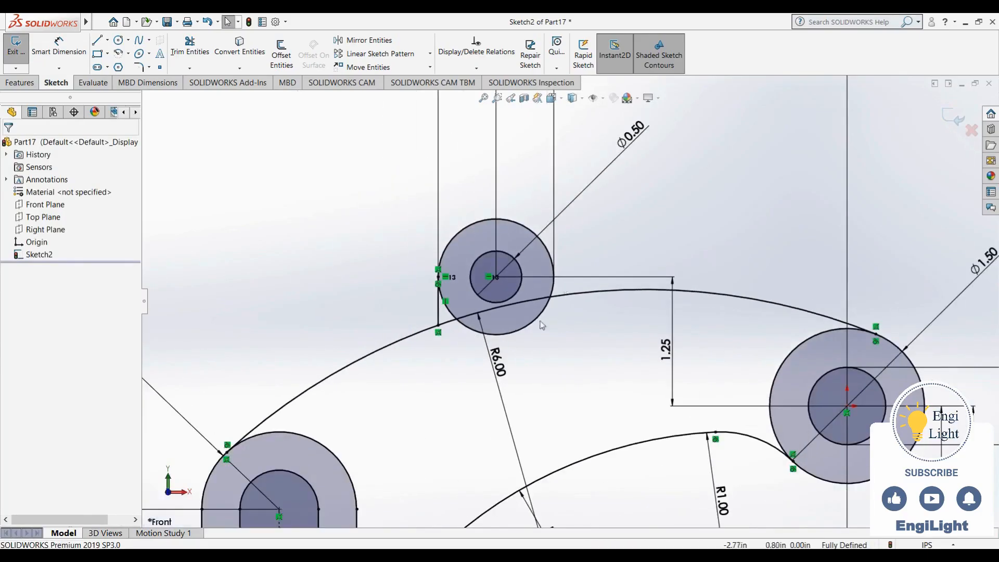
pyautogui.click(119, 54)
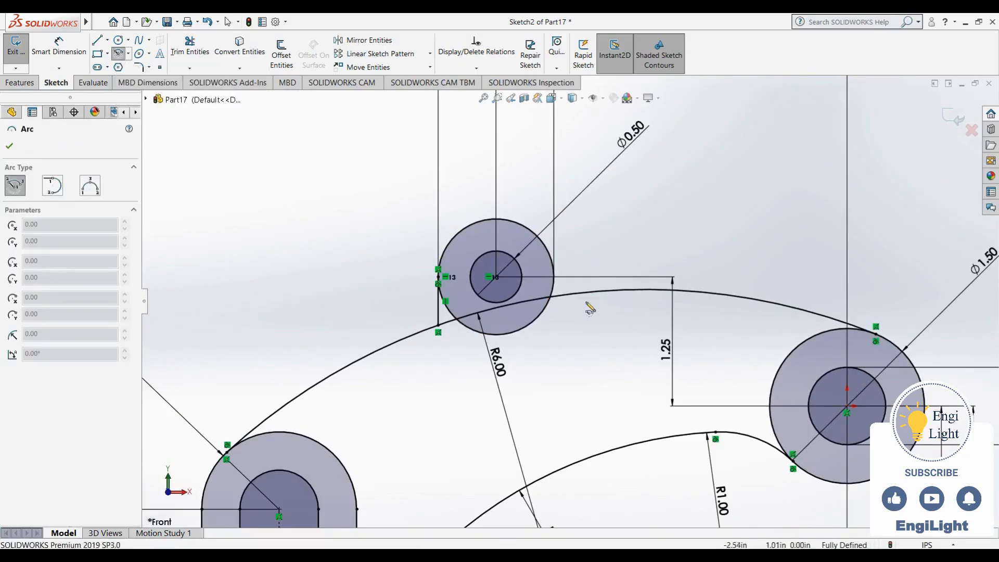
pyautogui.hotkey('alt', 'Tab')
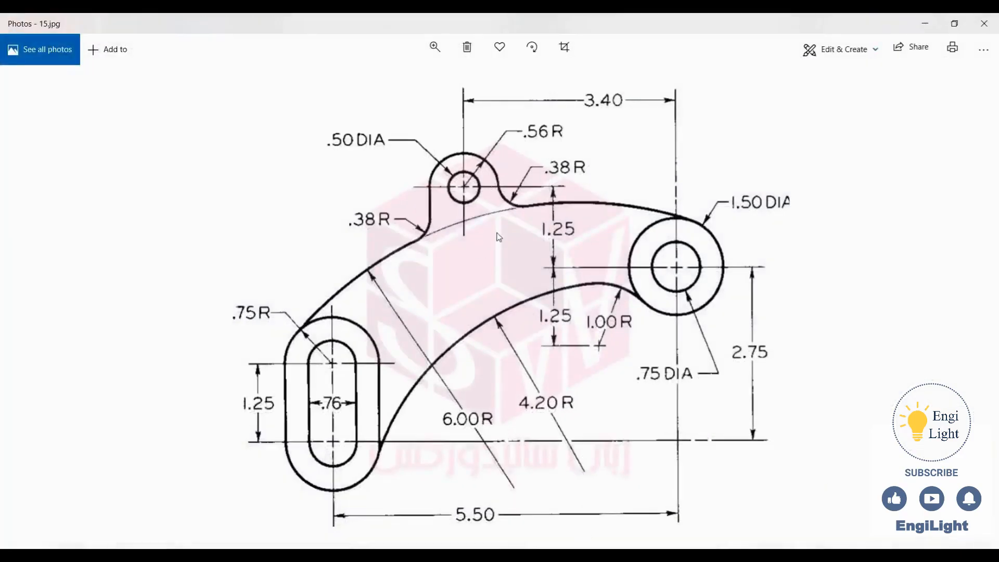
pyautogui.hotkey('alt', 'Tab')
pyautogui.scroll(-5, 554, 266)
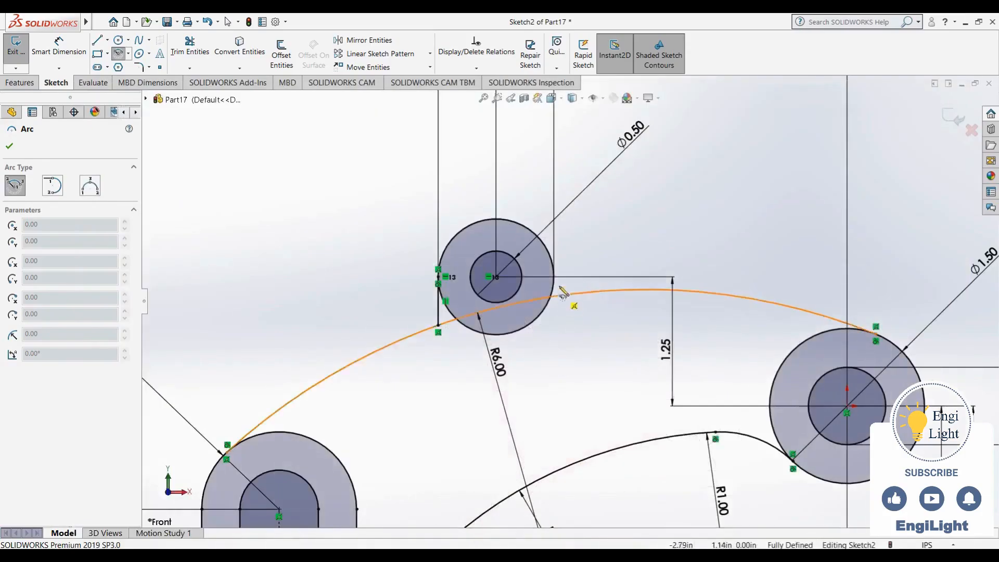
pyautogui.click(552, 260)
pyautogui.press('Escape')
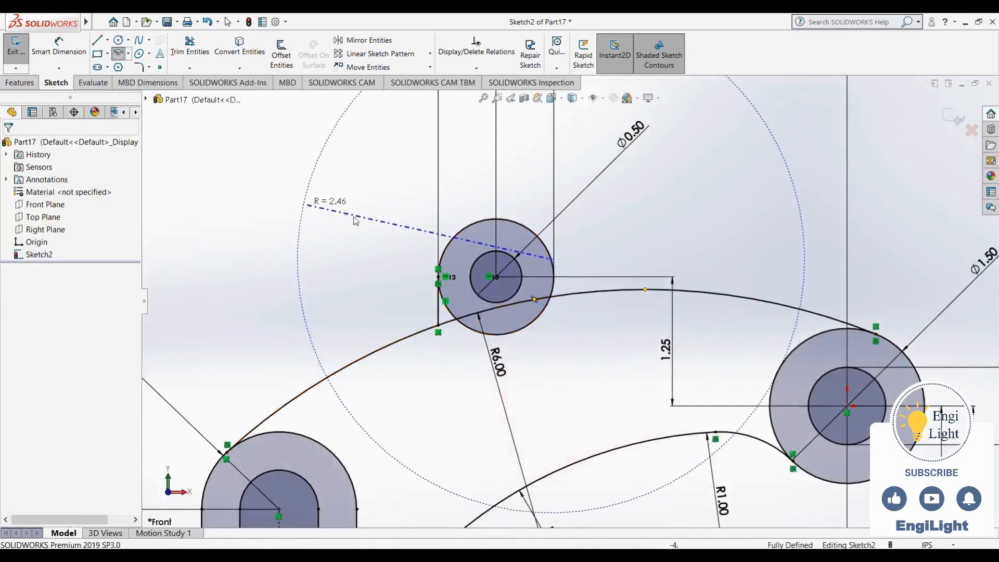
# Sketch a three-point arc of about 0.53 in radius from the 1.12 in circle's right side to the upper connecting arc
pyautogui.click(118, 52)
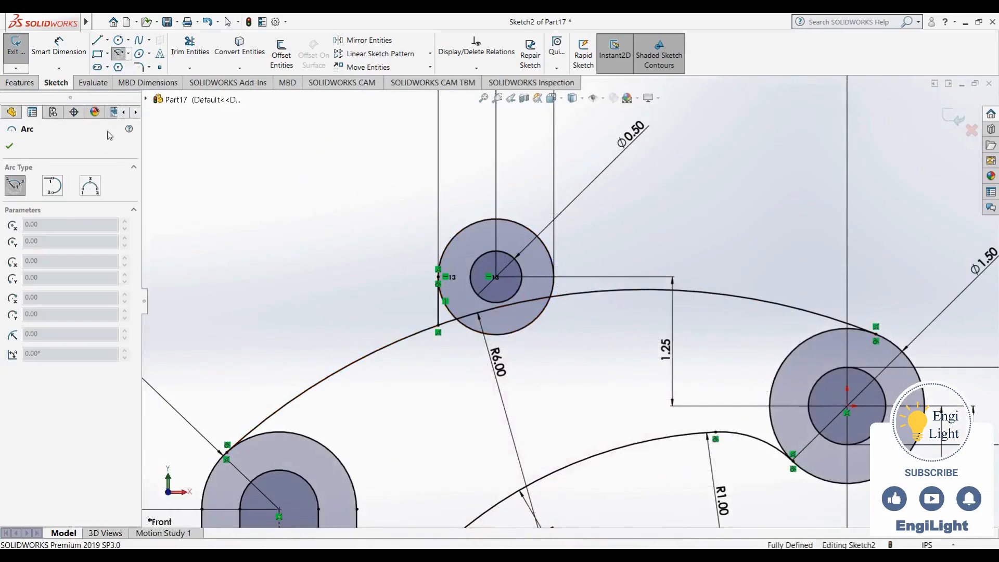
pyautogui.click(90, 185)
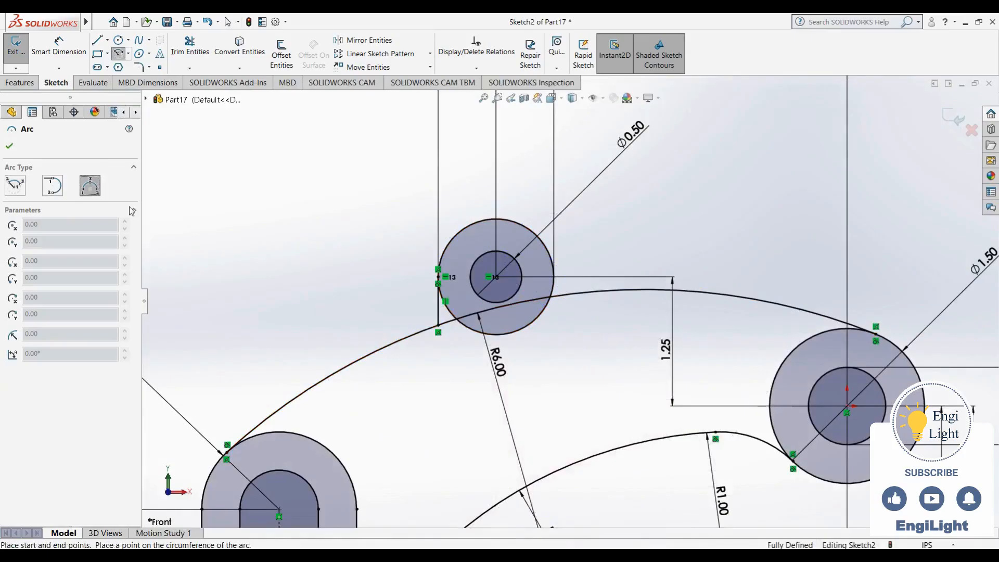
pyautogui.click(554, 275)
pyautogui.click(597, 295)
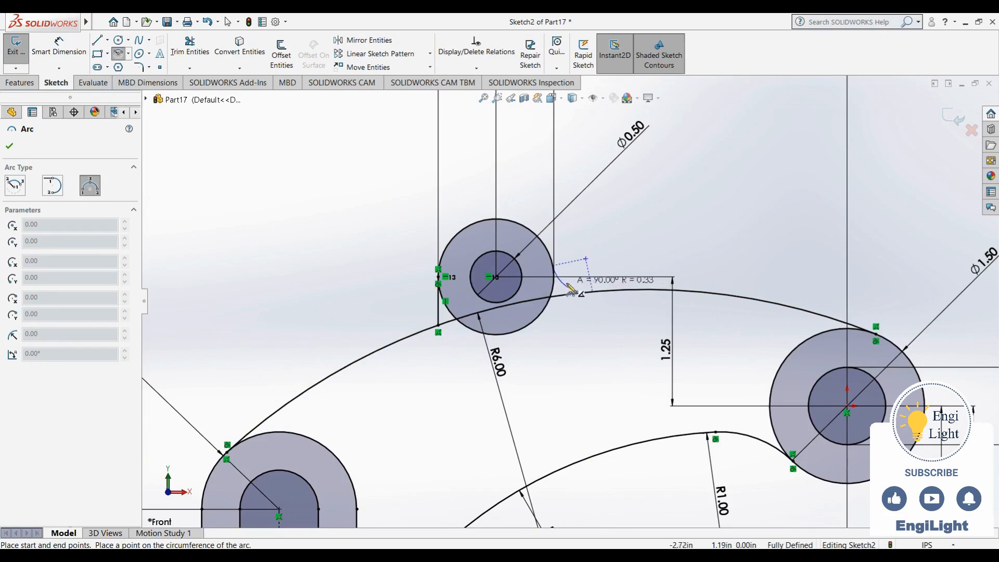
pyautogui.click(570, 288)
pyautogui.press('Escape')
# Make the new blend arc tangent to the upper connecting arc and to the 1.12 in circle
pyautogui.scroll(-3, 570, 302)
pyautogui.click(589, 371)
pyautogui.click(594, 274)
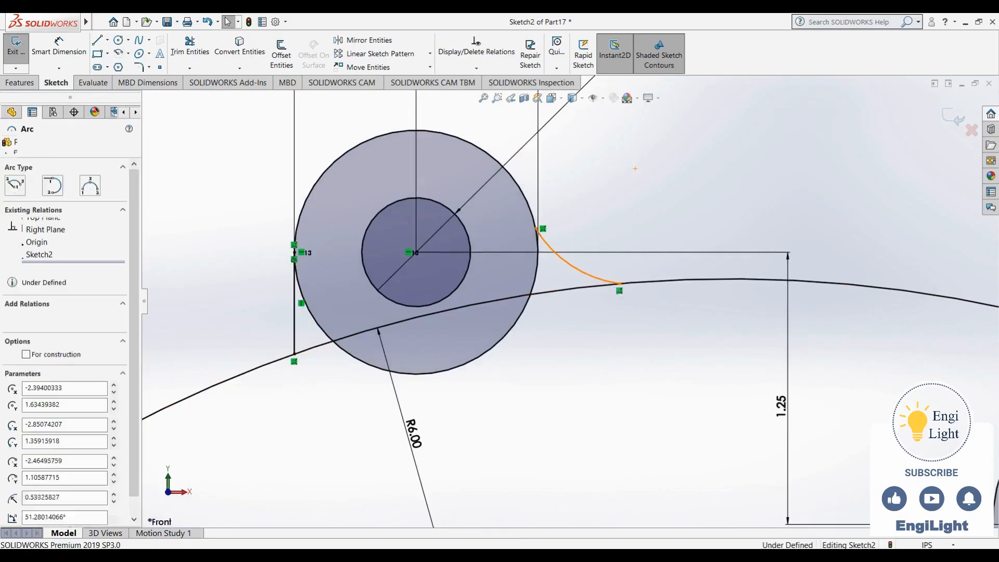
pyautogui.keyDown('ctrl'); pyautogui.click(658, 272); pyautogui.keyUp('ctrl')
pyautogui.click(692, 233)
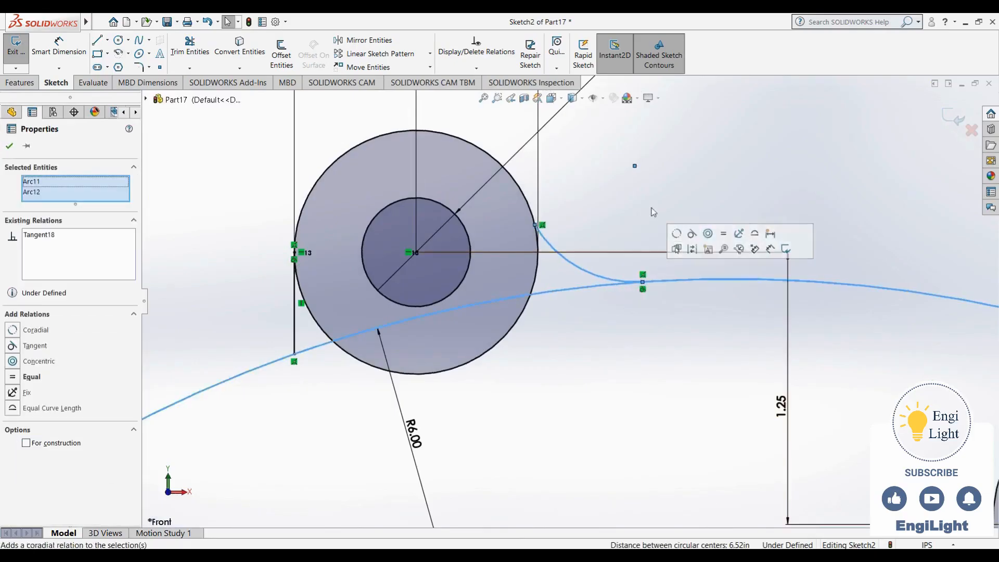
pyautogui.press('Escape')
pyautogui.click(549, 240)
pyautogui.keyDown('ctrl'); pyautogui.click(537, 229); pyautogui.keyUp('ctrl')
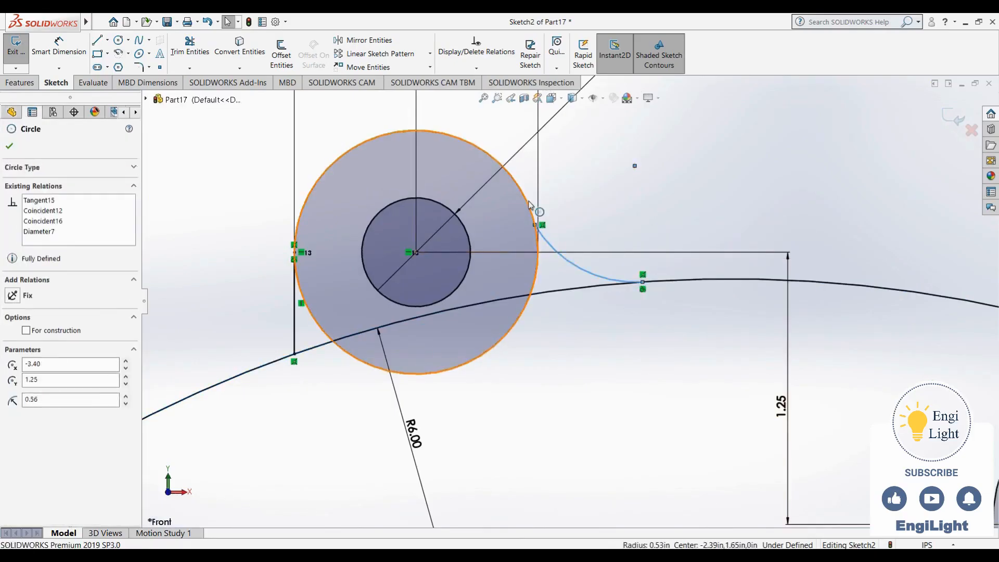
pyautogui.click(604, 211)
# Set the radius of the small boss's right blend arc to 0.38 in
pyautogui.scroll(5, 568, 300)
pyautogui.moveTo(619, 232); pyautogui.dragTo(592, 258, button='right')
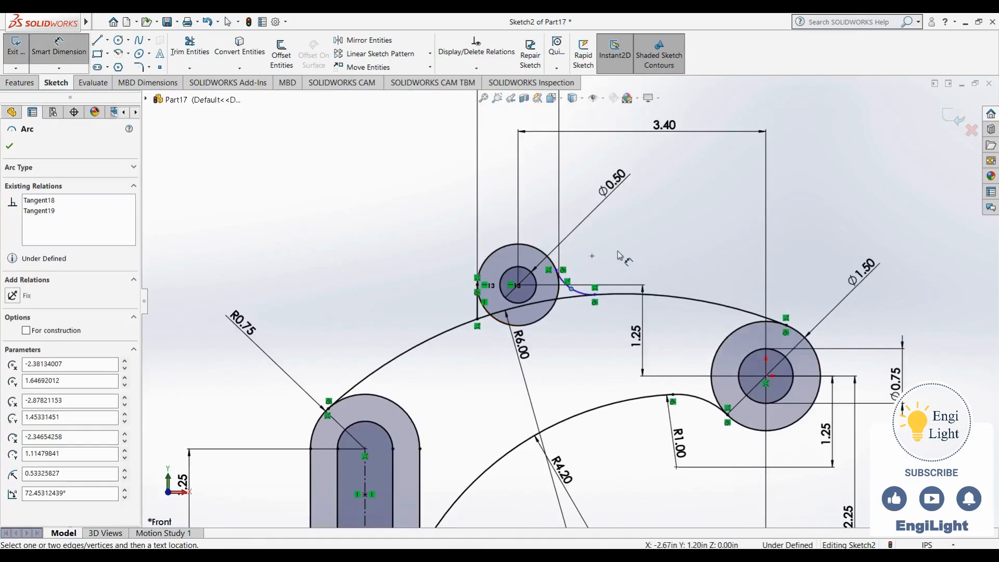
pyautogui.click(580, 292)
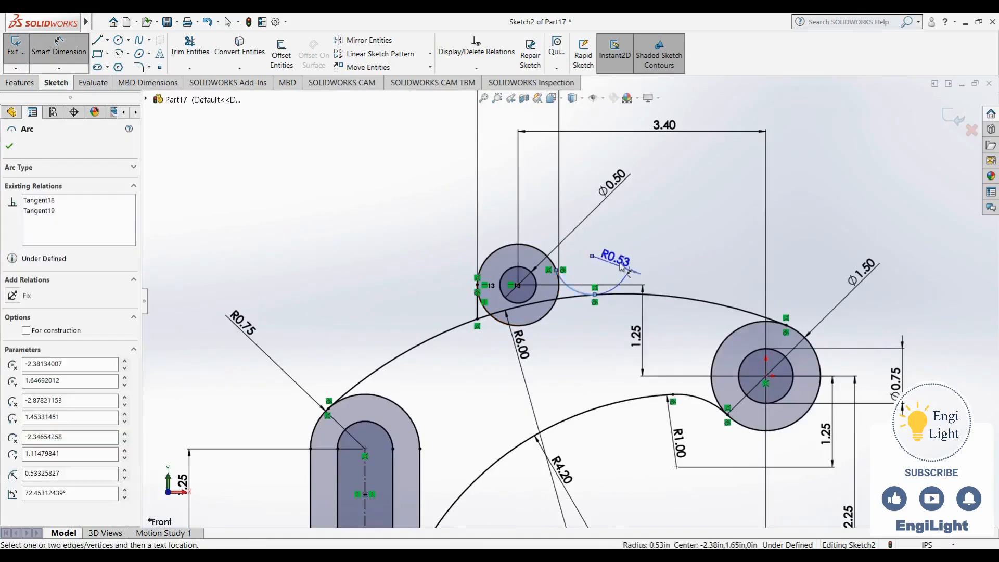
pyautogui.click(590, 285)
pyautogui.write('.375')
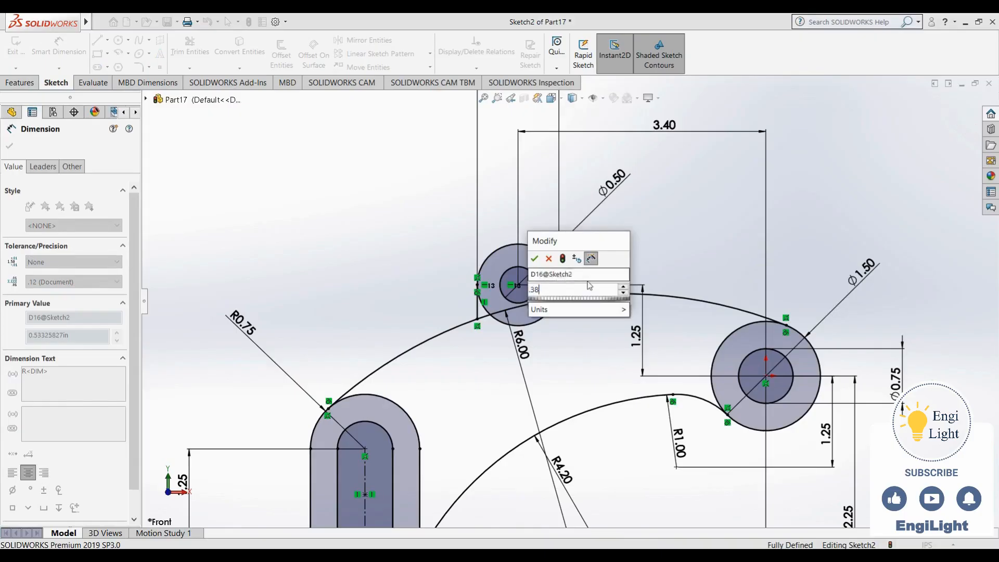
pyautogui.press('Return')
pyautogui.press('Escape')
# Compare the small boss's right blend with the reference drawing
pyautogui.scroll(-5, 588, 285)
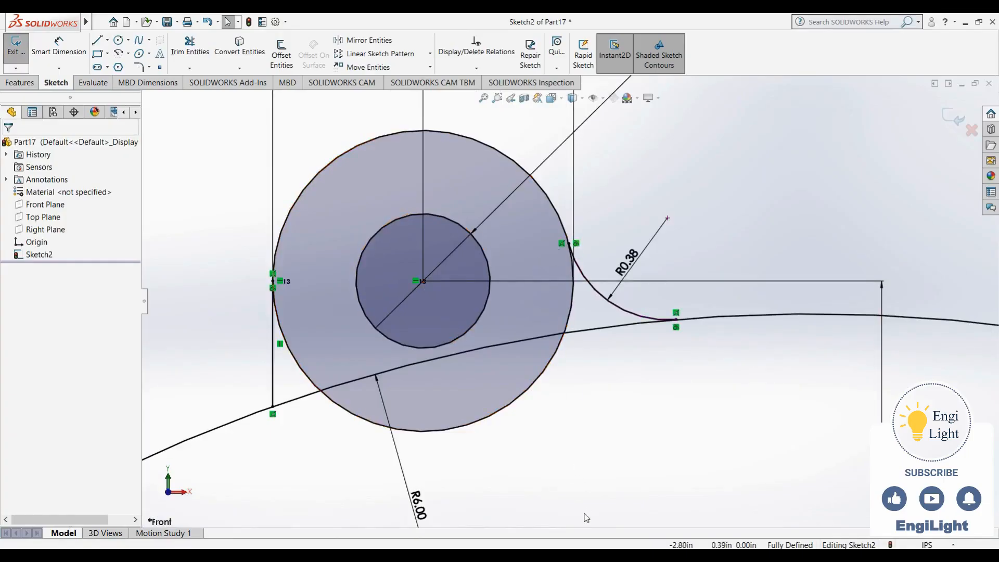
pyautogui.hotkey('alt', 'Tab')
pyautogui.scroll(2, 598, 339)
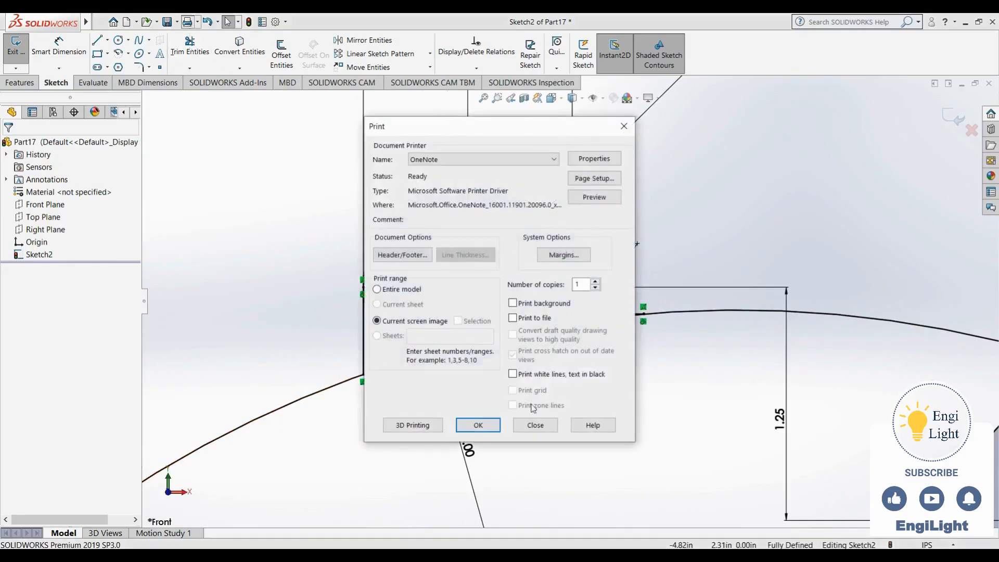
# Trim away the lower part of the 1.12 in circle and the stretch of the upper connecting arc beneath the small boss
pyautogui.click(533, 424)
pyautogui.click(189, 48)
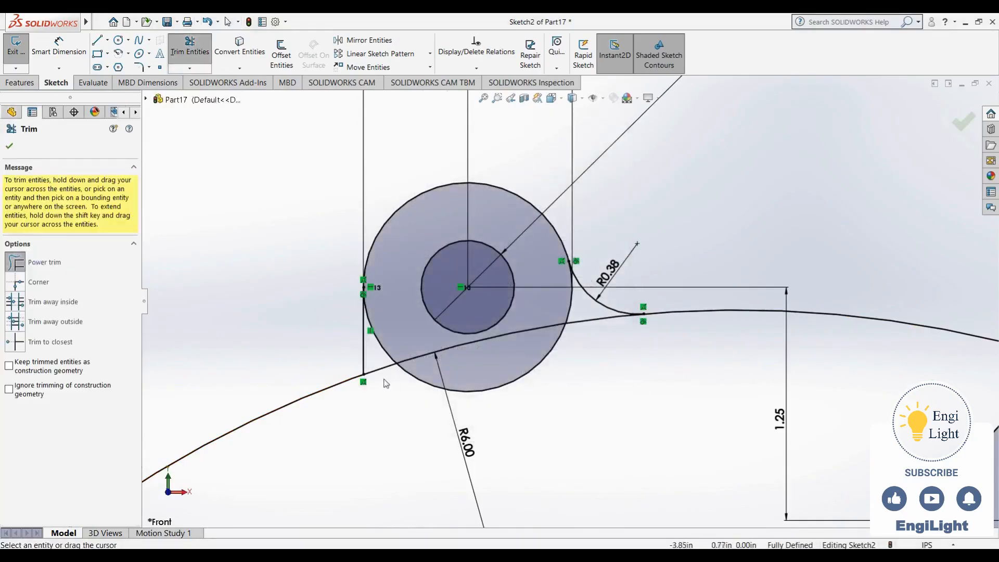
pyautogui.moveTo(392, 384)
pyautogui.mouseDown()
pyautogui.moveTo(391, 352)
pyautogui.moveTo(408, 376)
pyautogui.moveTo(517, 373)
pyautogui.moveTo(582, 337)
pyautogui.moveTo(567, 309)
pyautogui.mouseUp()
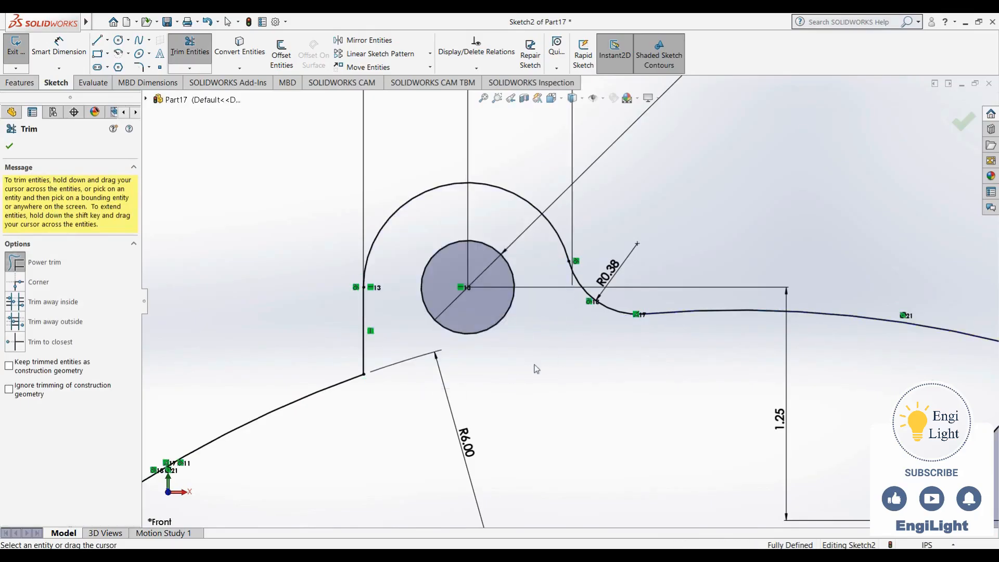
pyautogui.scroll(-5, 568, 304)
pyautogui.press('Escape')
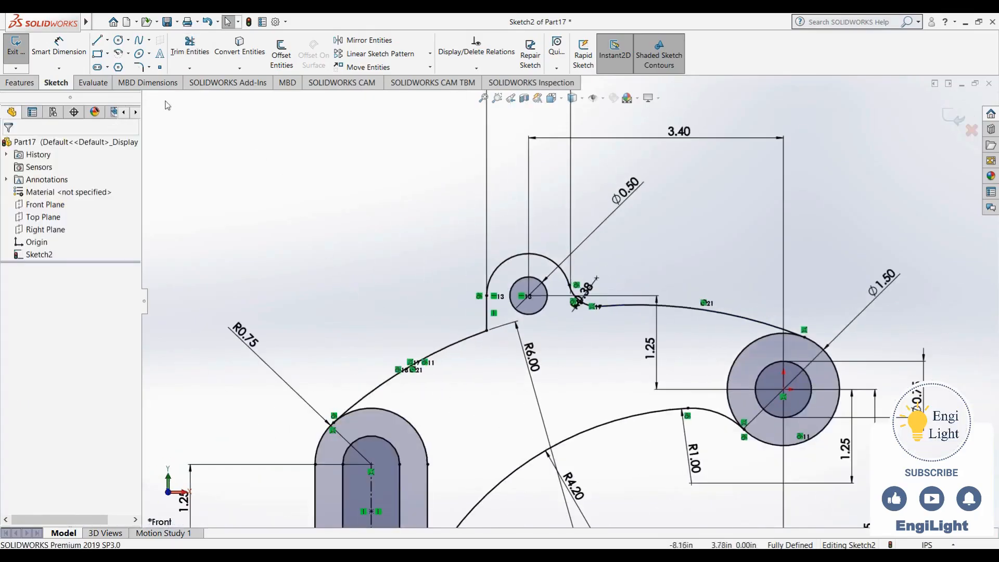
# Add a 0.38 in sketch fillet at the corner between the small boss's left vertical line and the upper connecting arc
pyautogui.click(139, 68)
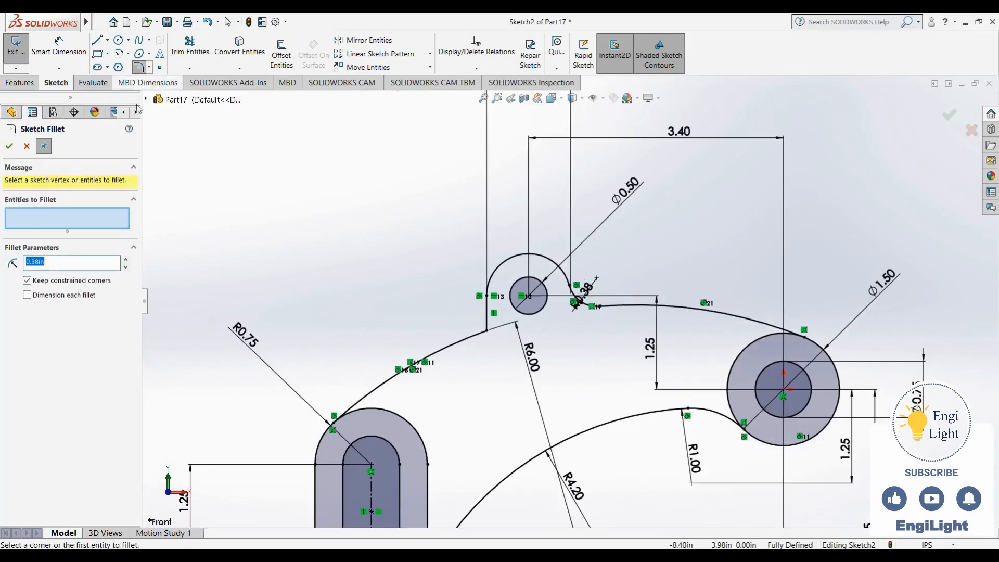
pyautogui.click(488, 330)
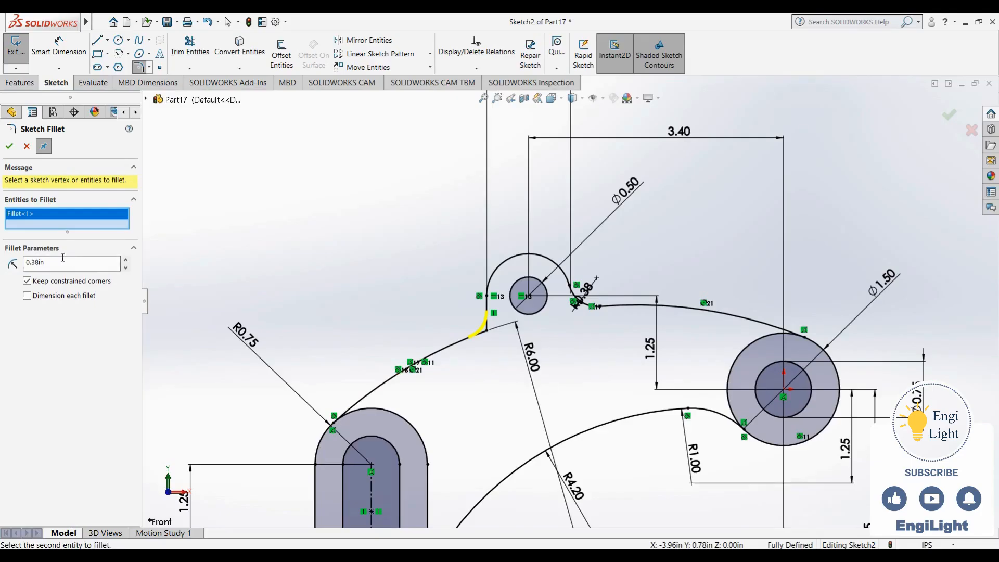
pyautogui.click(9, 148)
pyautogui.scroll(3, 597, 372)
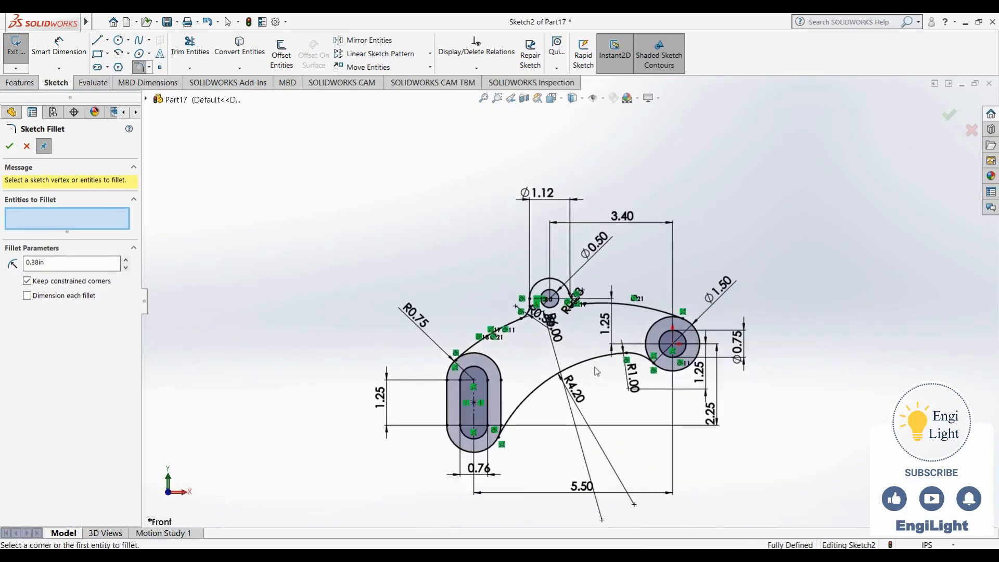
pyautogui.hotkey('alt', 'Tab')
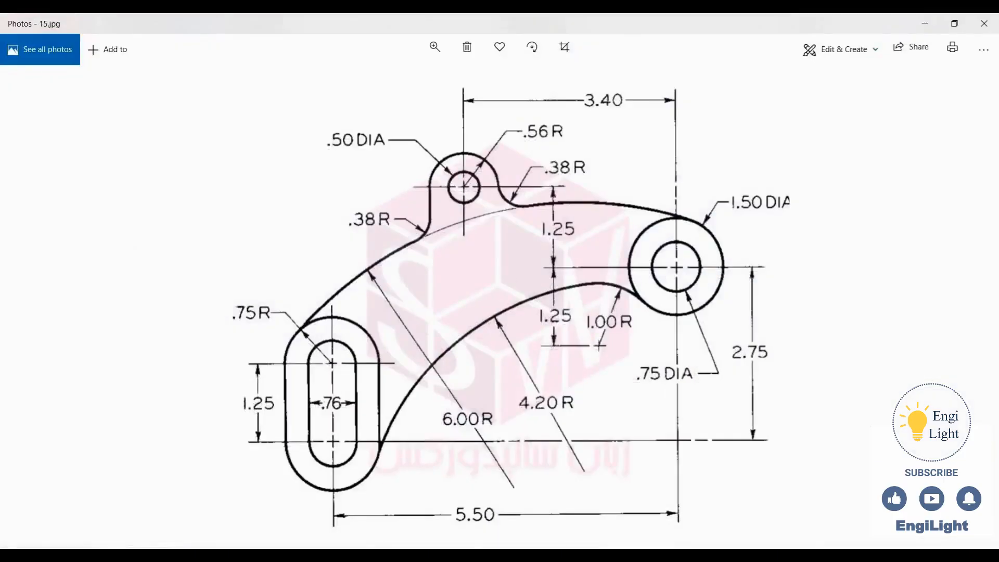
pyautogui.hotkey('alt', 'Tab')
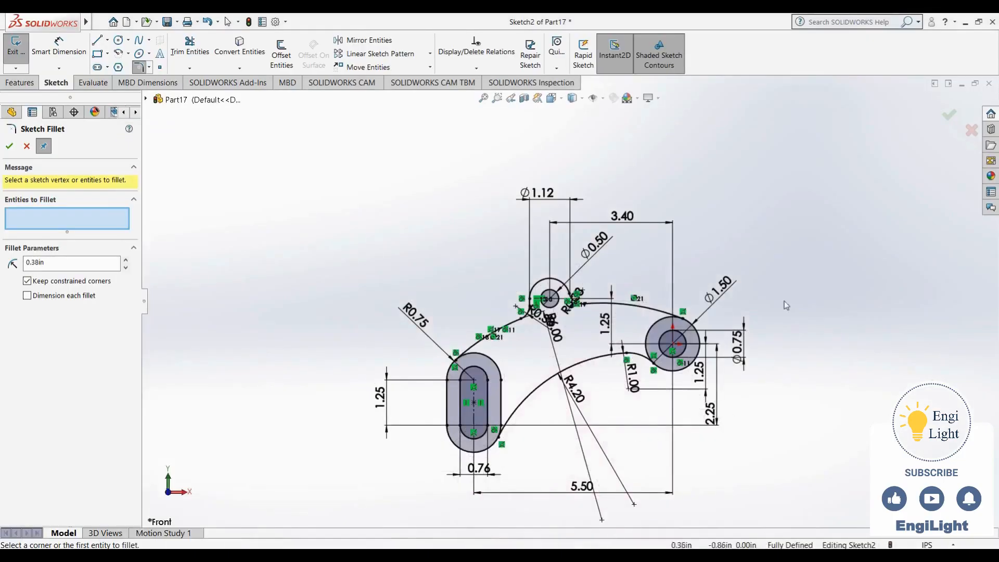
pyautogui.click(949, 117)
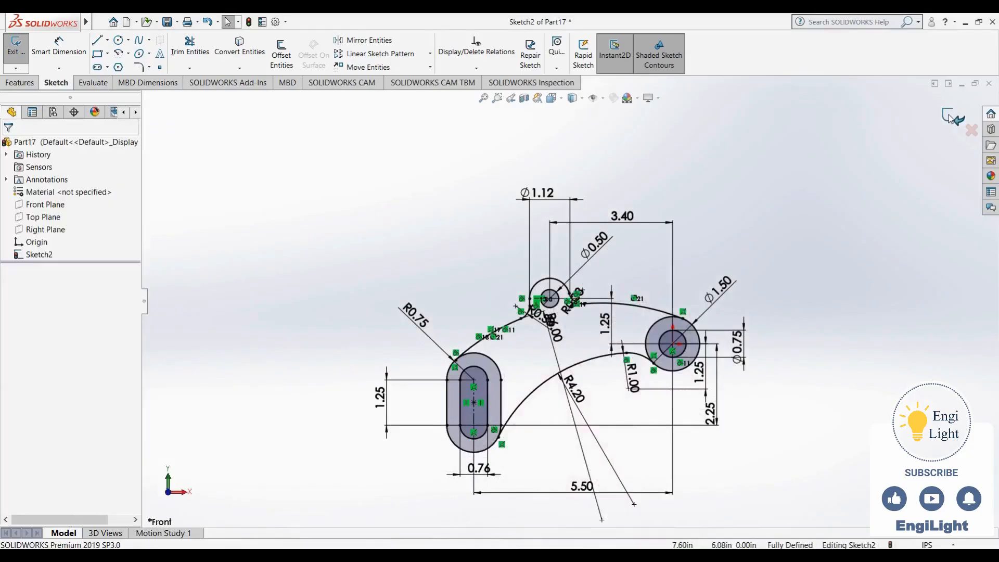
# Exit the sketch and compare the completed bracket outline with the reference drawing
pyautogui.click(950, 117)
pyautogui.scroll(-2, 597, 360)
pyautogui.hotkey('alt', 'Tab')
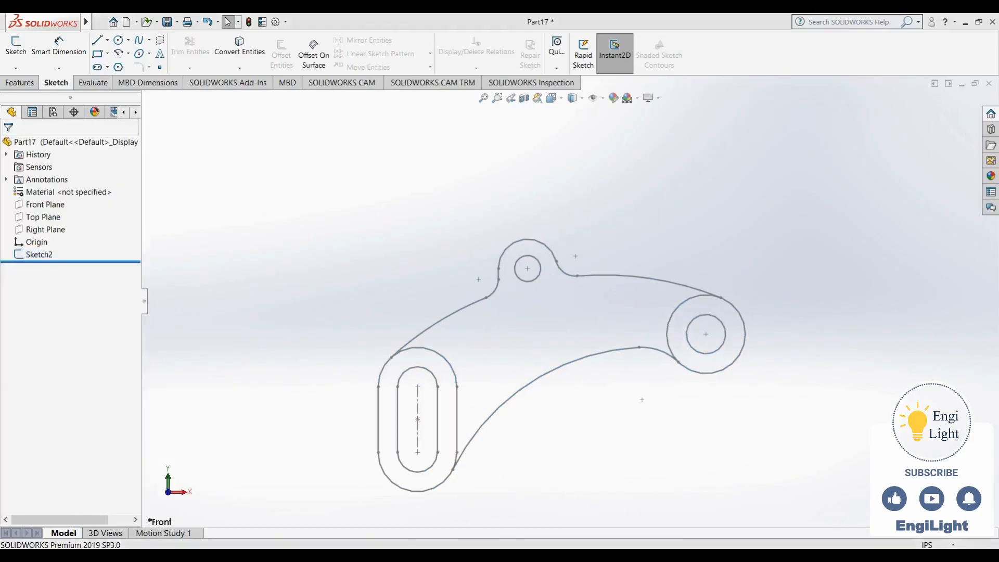
pyautogui.hotkey('alt', 'Tab')
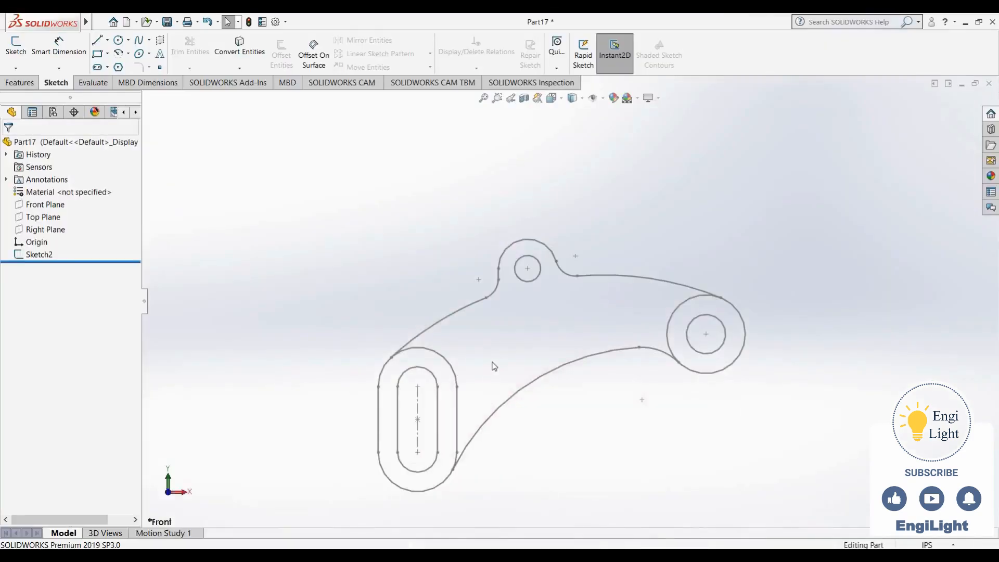